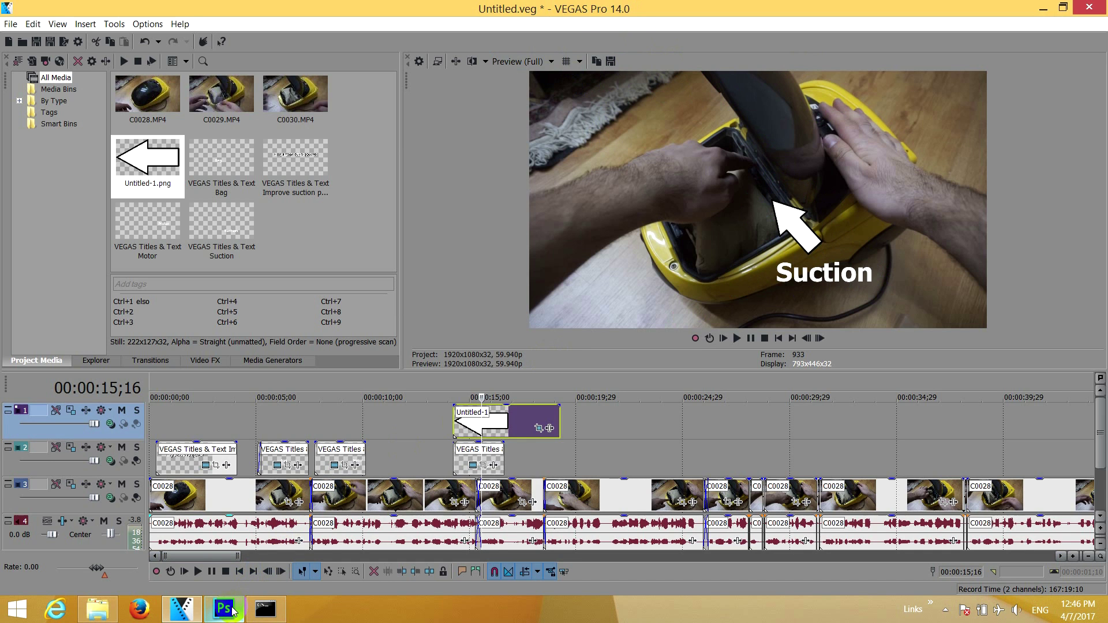
- Launch Paint and draw a left-pointing block arrow about 291 × 181 px on the blank canvas
mouse_move(234, 612)
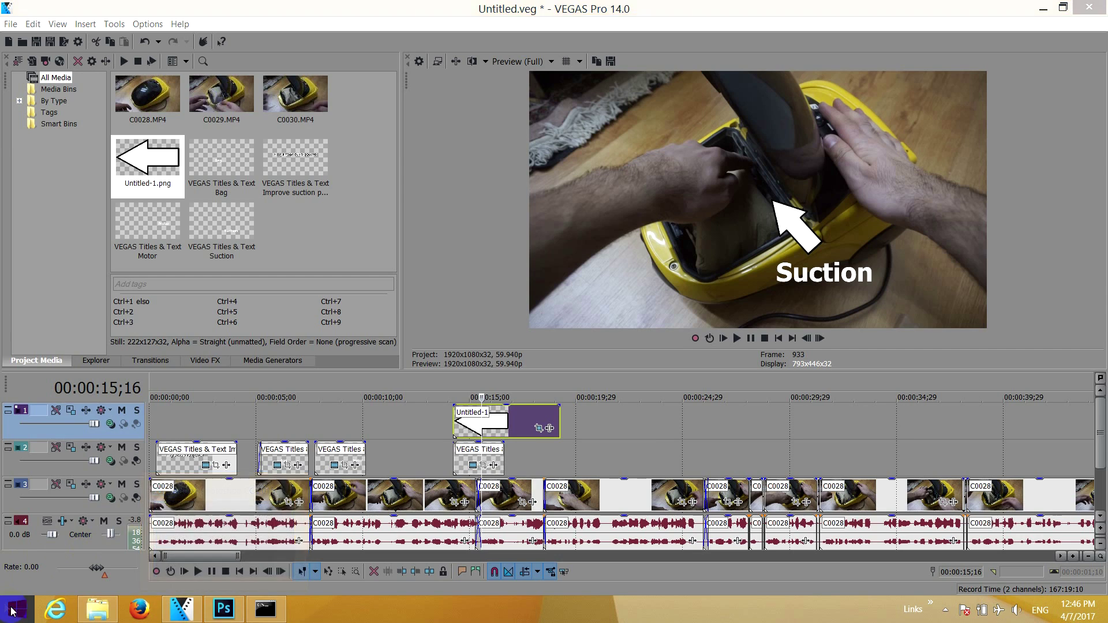
left_click(13, 611)
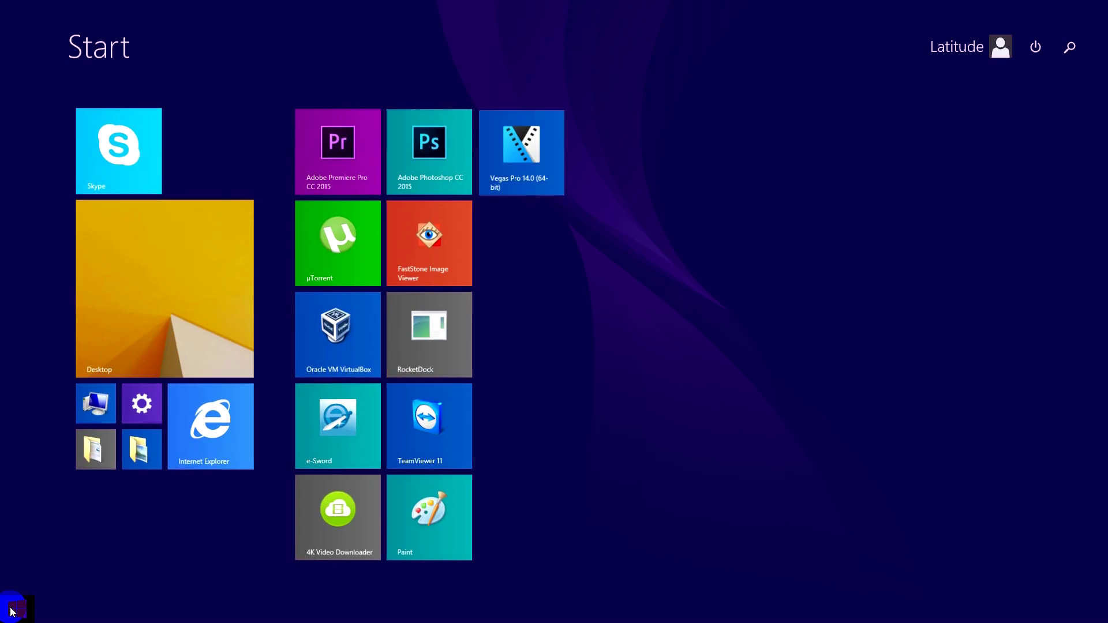
left_click(13, 611)
left_click(13, 606)
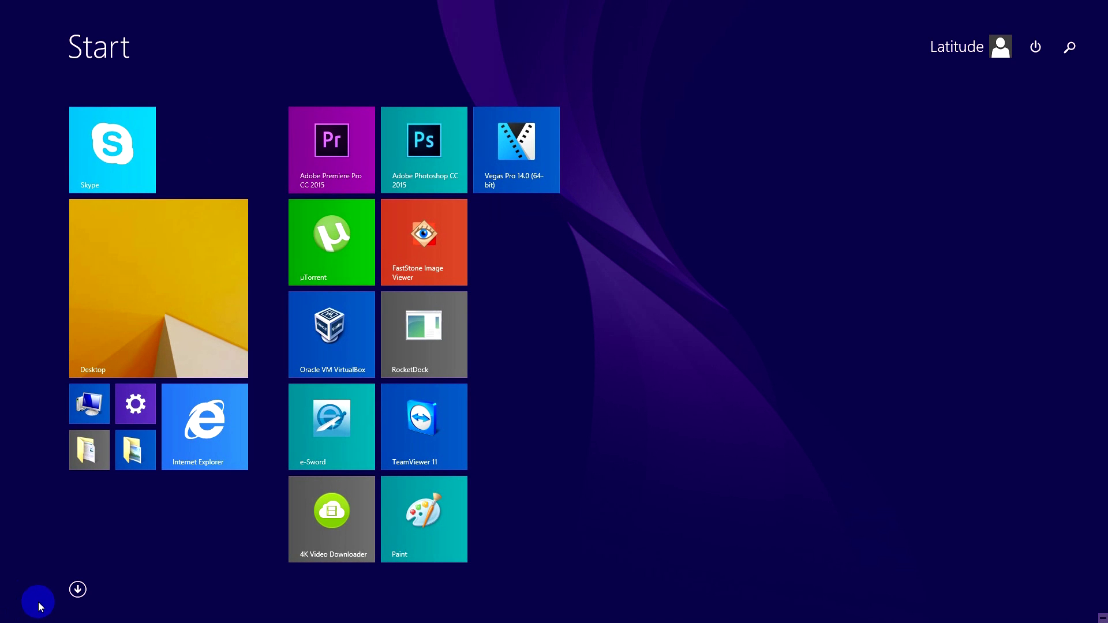
type("paint")
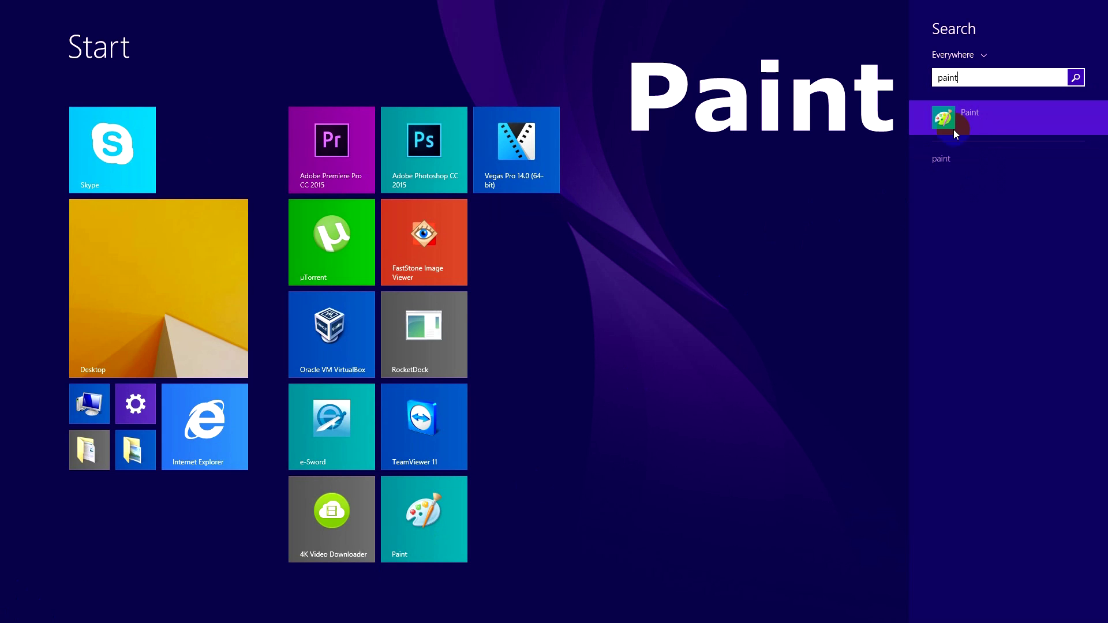
left_click(977, 122)
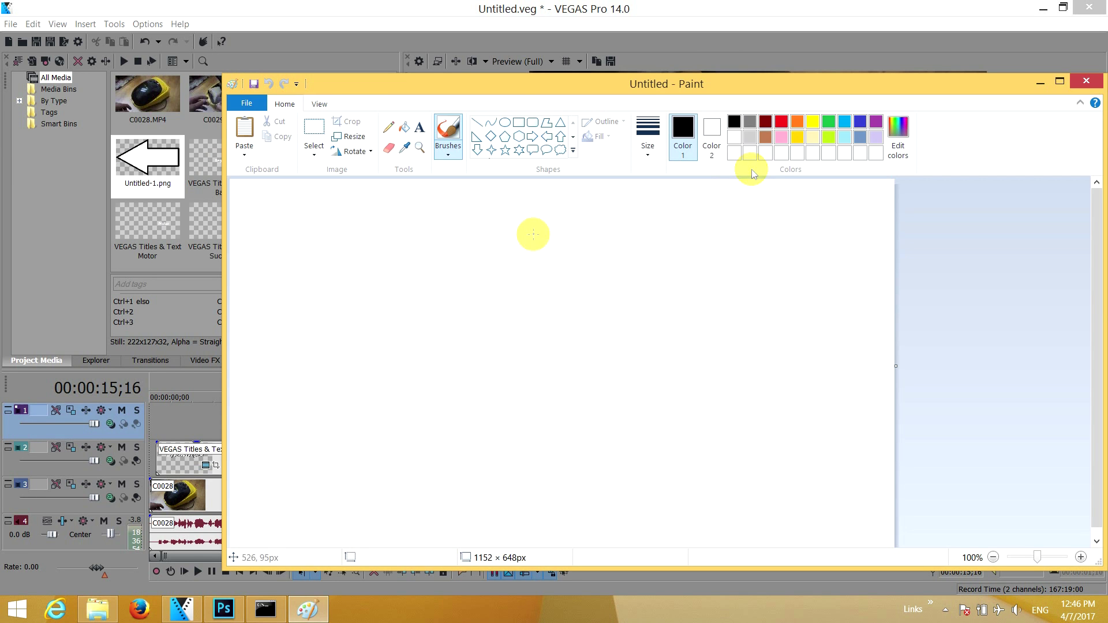
left_click(548, 138)
mouse_move(811, 382)
left_mouse_down()
mouse_move(608, 302)
mouse_move(608, 279)
mouse_move(644, 278)
left_mouse_up()
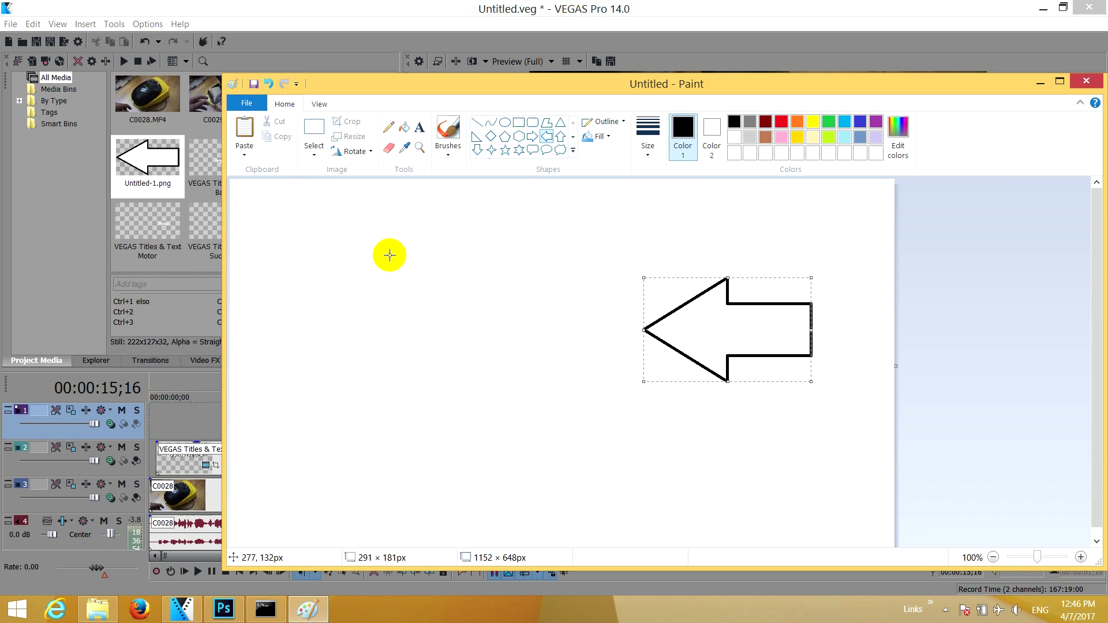
- Save the arrow drawing as a PNG picture named Untitled.png in the Downloads folder
left_click(251, 104)
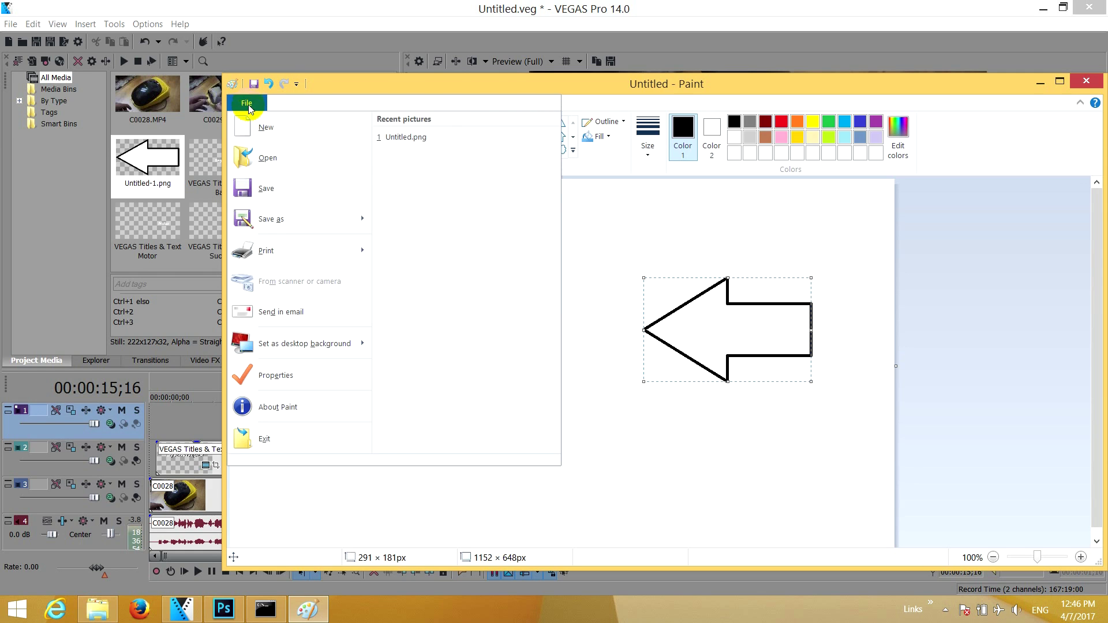
mouse_move(272, 217)
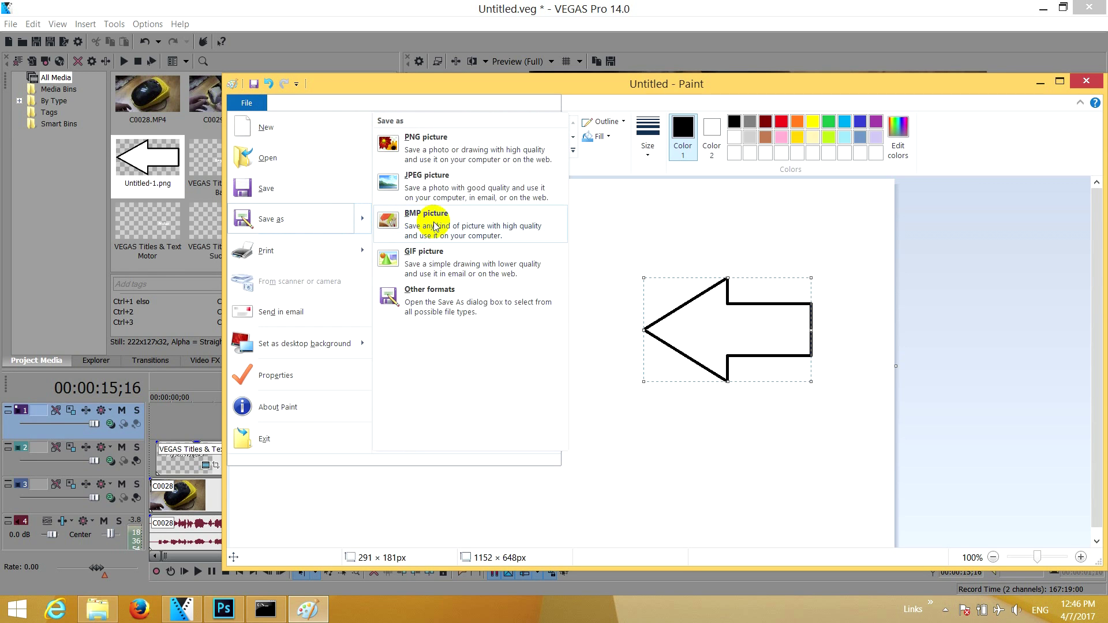
left_click(435, 151)
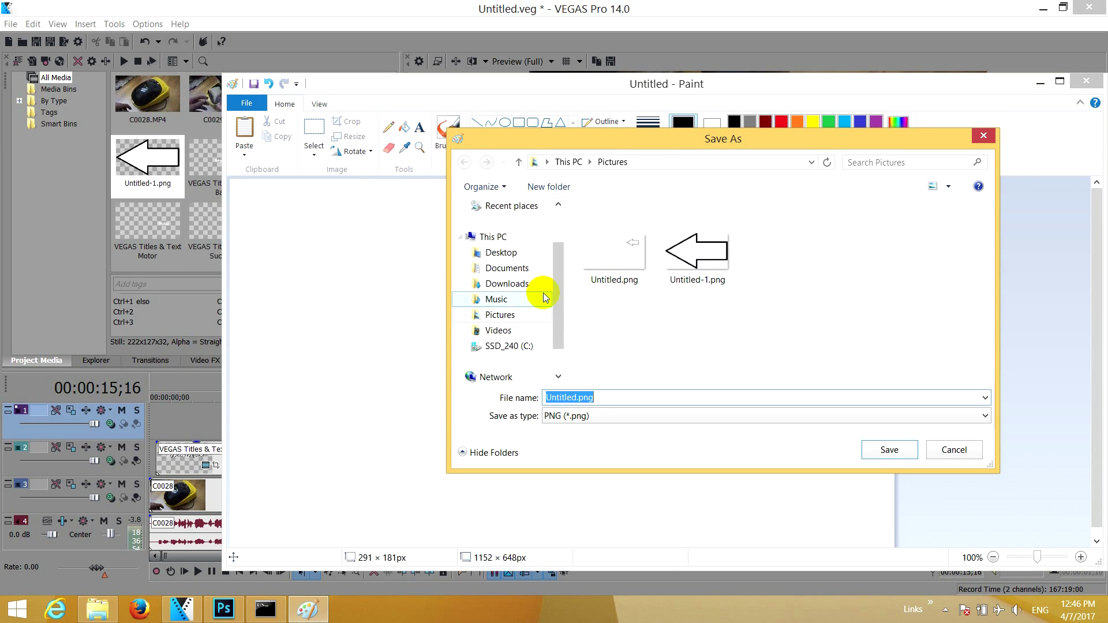
left_click(518, 286)
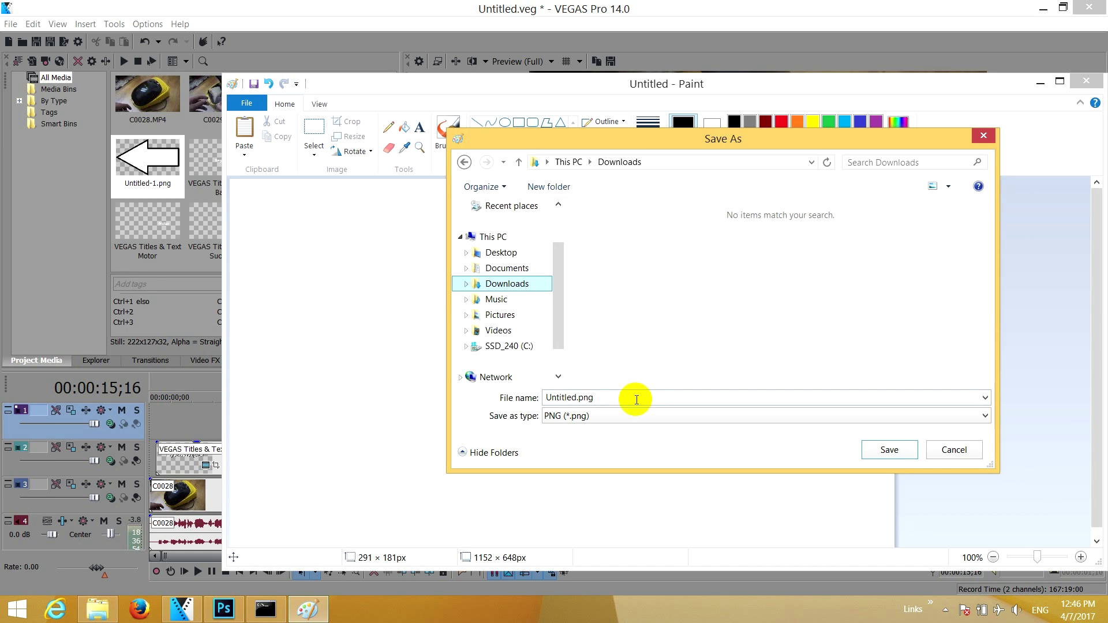
left_click(612, 394)
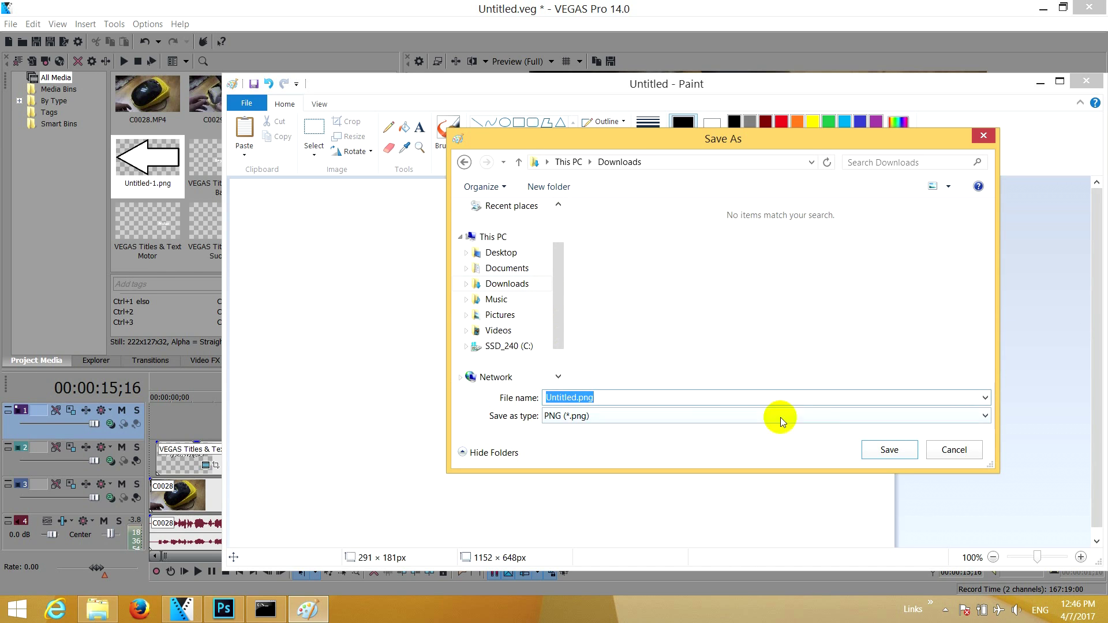
left_click(874, 452)
- View the saved Untitled.png from the Downloads folder at full screen to check the arrow's background, and close the viewer
left_click(100, 608)
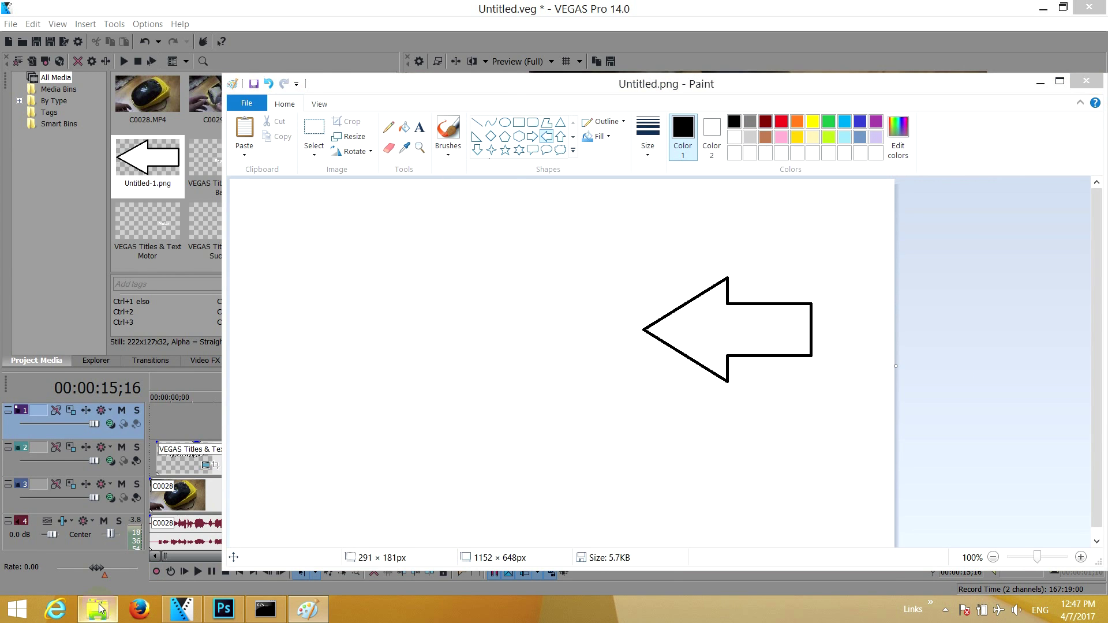
left_click(92, 173)
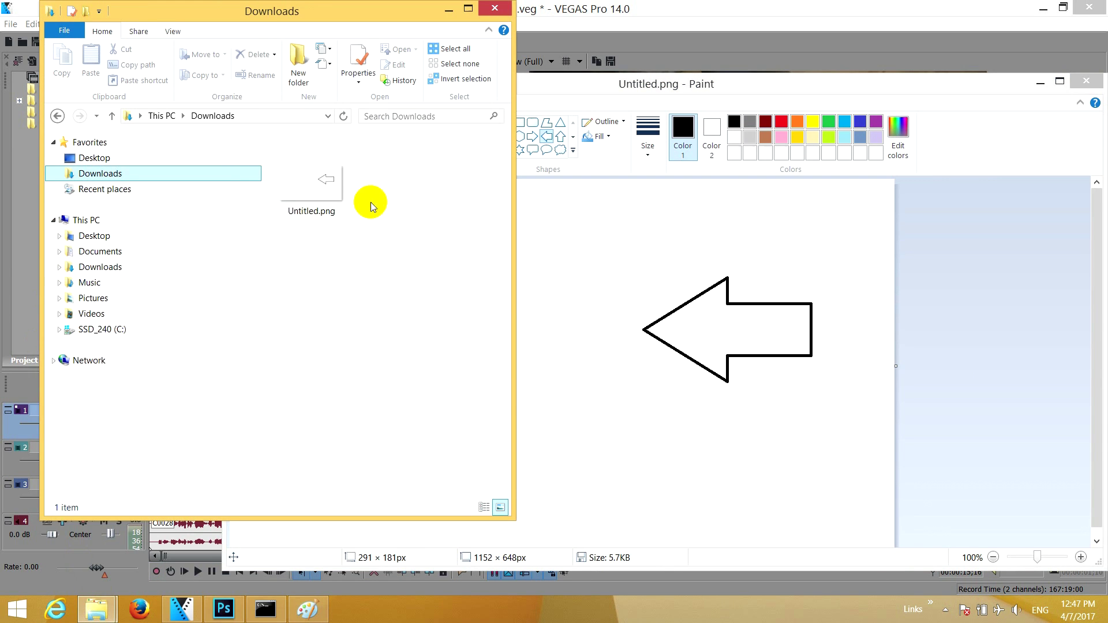
left_click(325, 190)
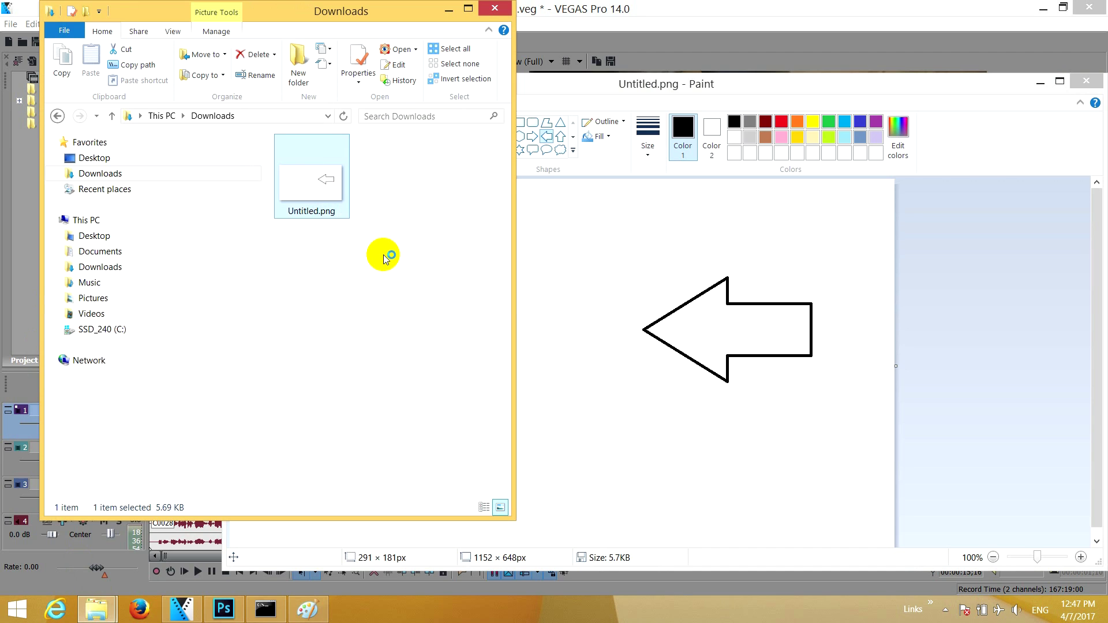
key("Return")
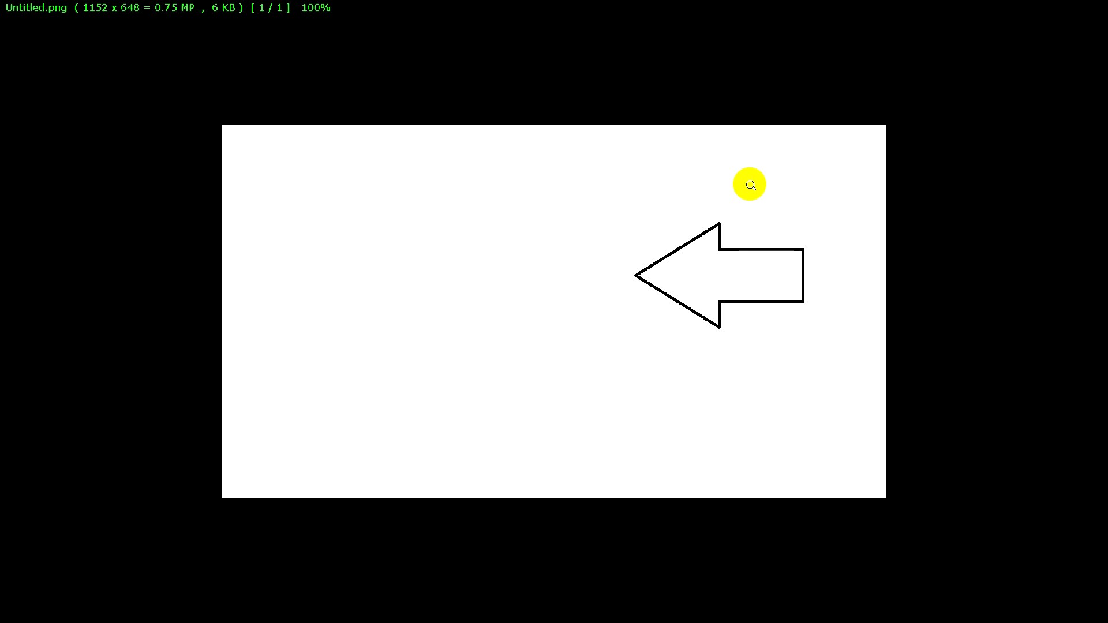
mouse_move(1099, 6)
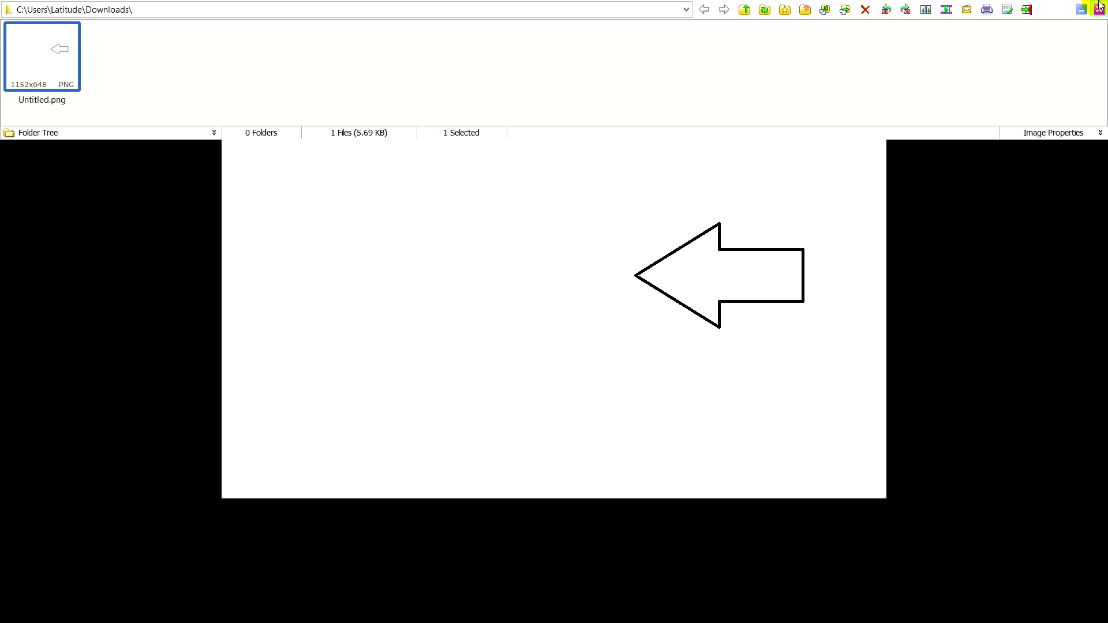
left_click(1099, 10)
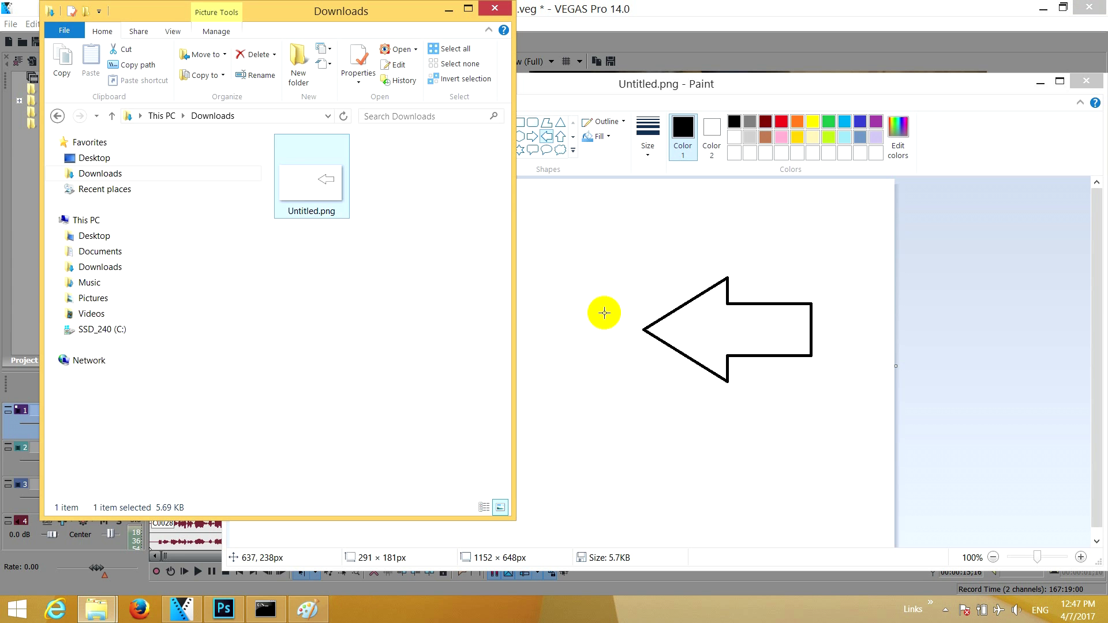
- Switch to Photoshop and open Untitled.png from the Downloads folder
left_click(221, 611)
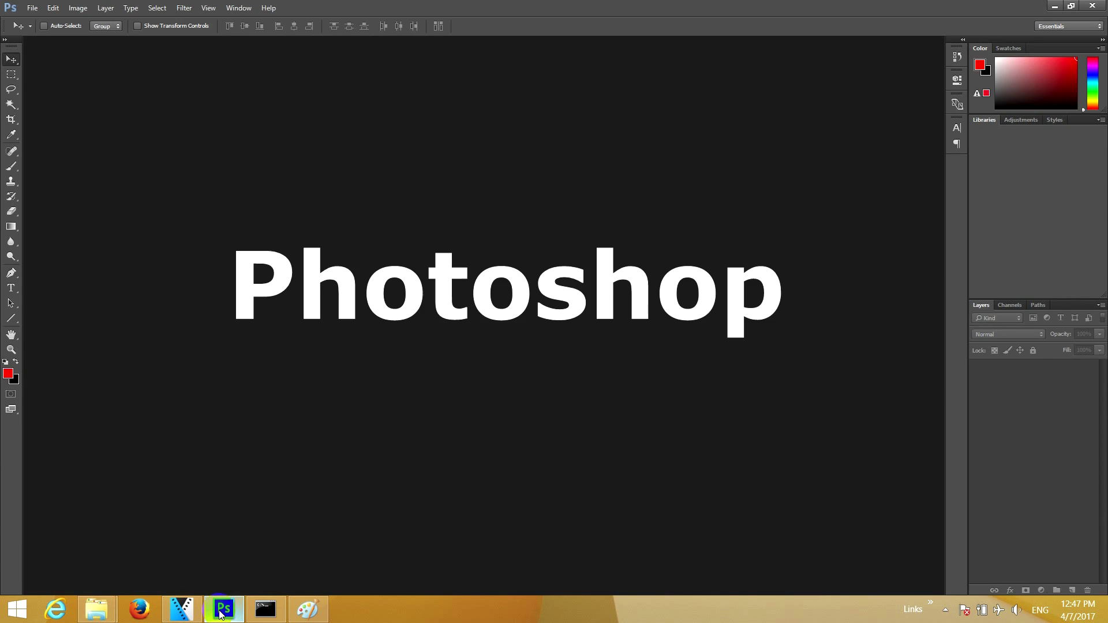
left_click(34, 9)
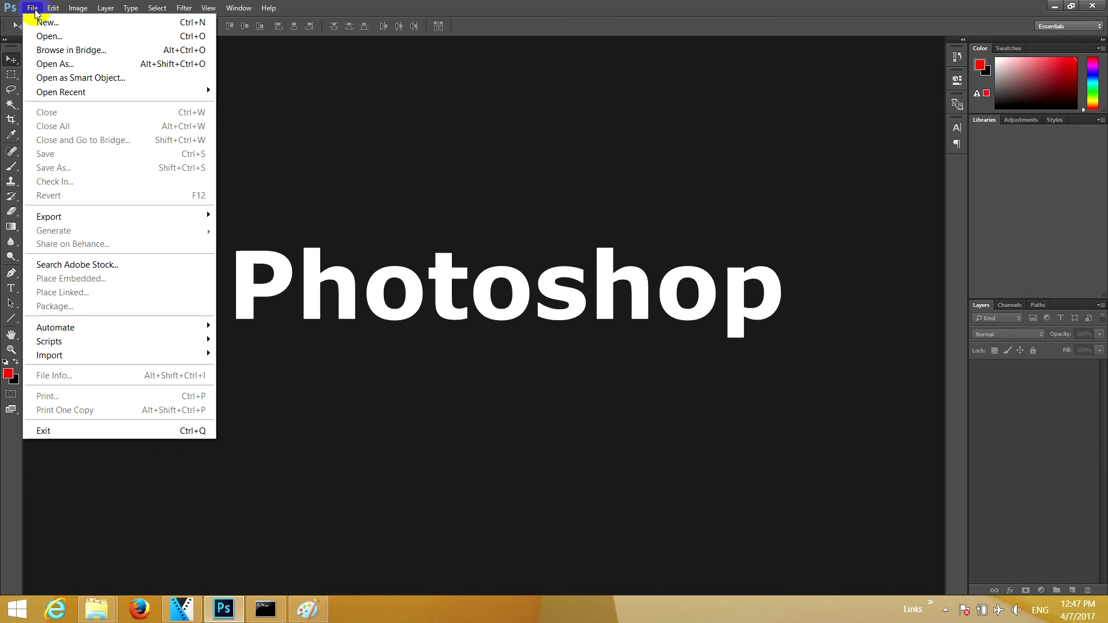
left_click(72, 38)
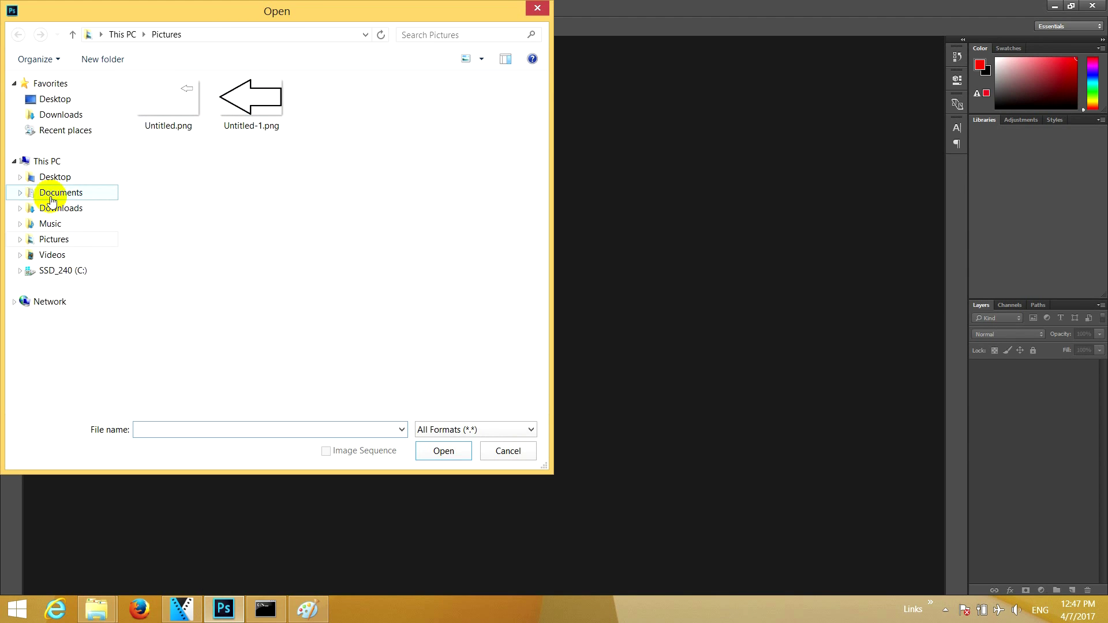
left_click(65, 115)
left_click(180, 126)
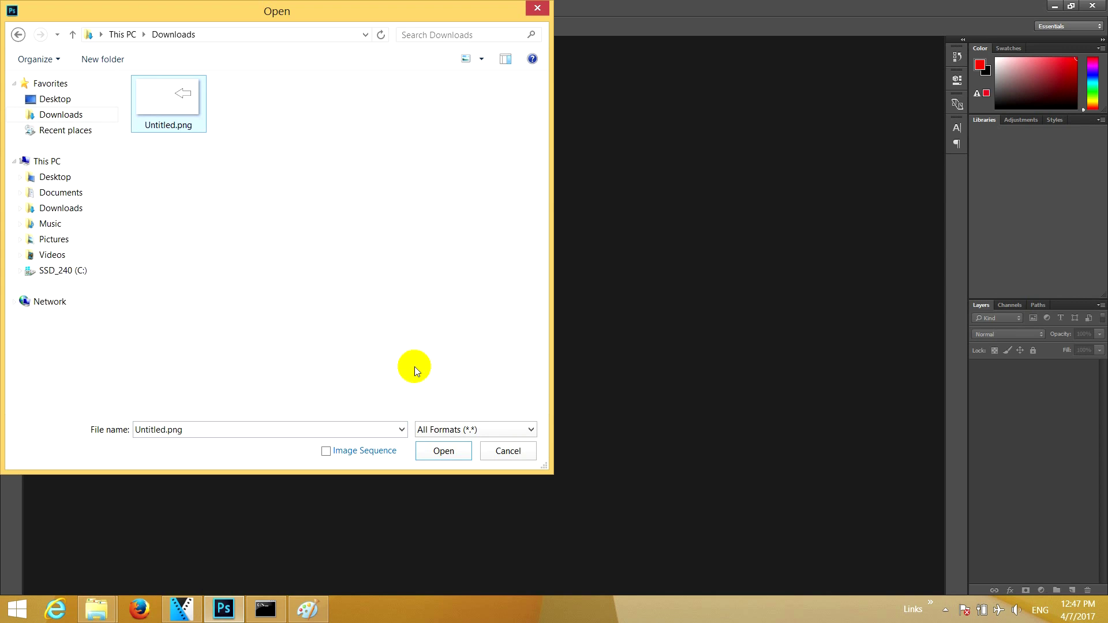
left_click(443, 451)
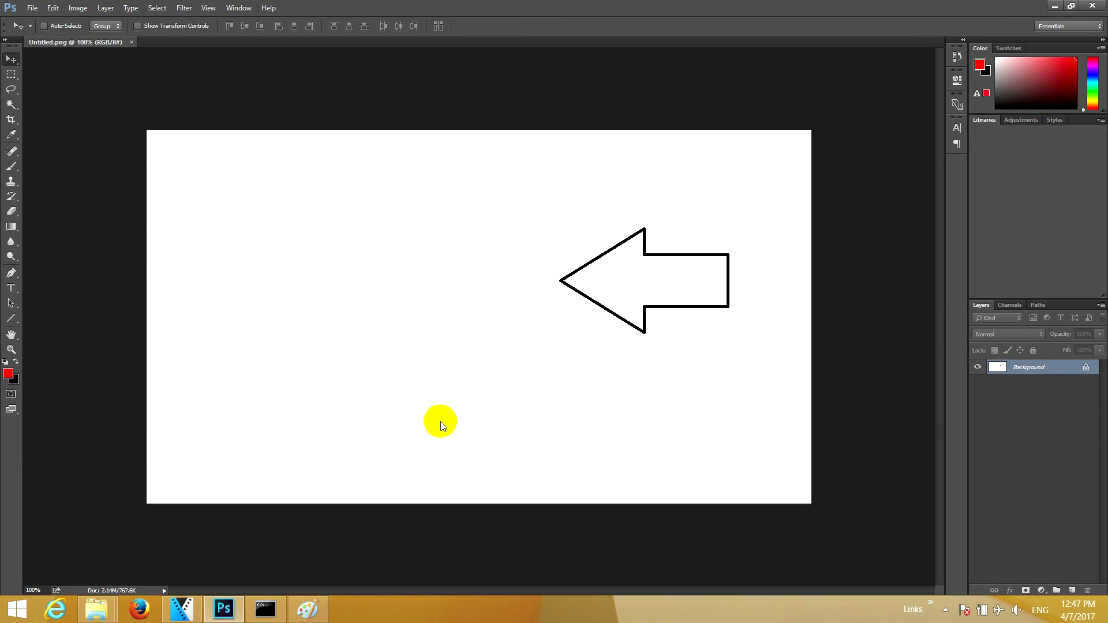
- Select the white background around the arrow using the Magic Wand with a tolerance of 32
left_click(13, 106)
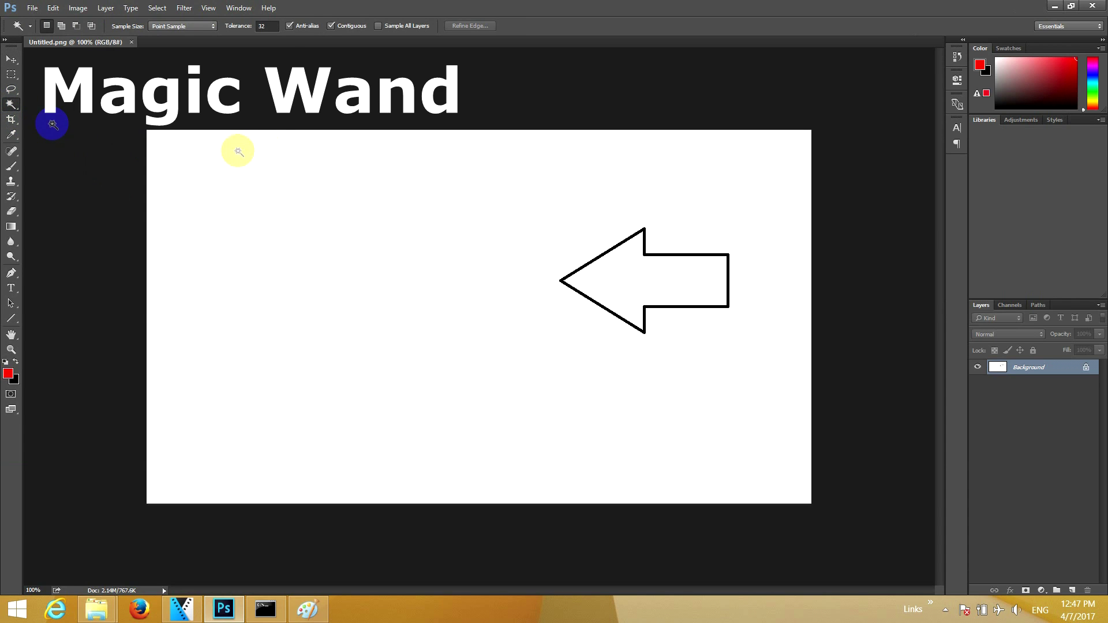
left_click(267, 25)
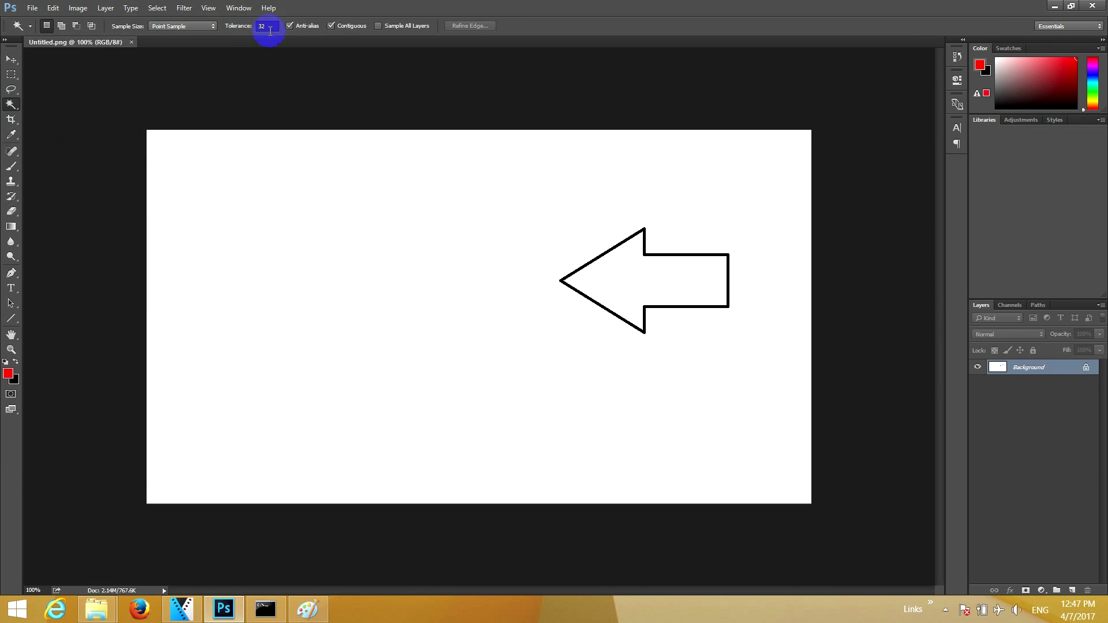
key("Return")
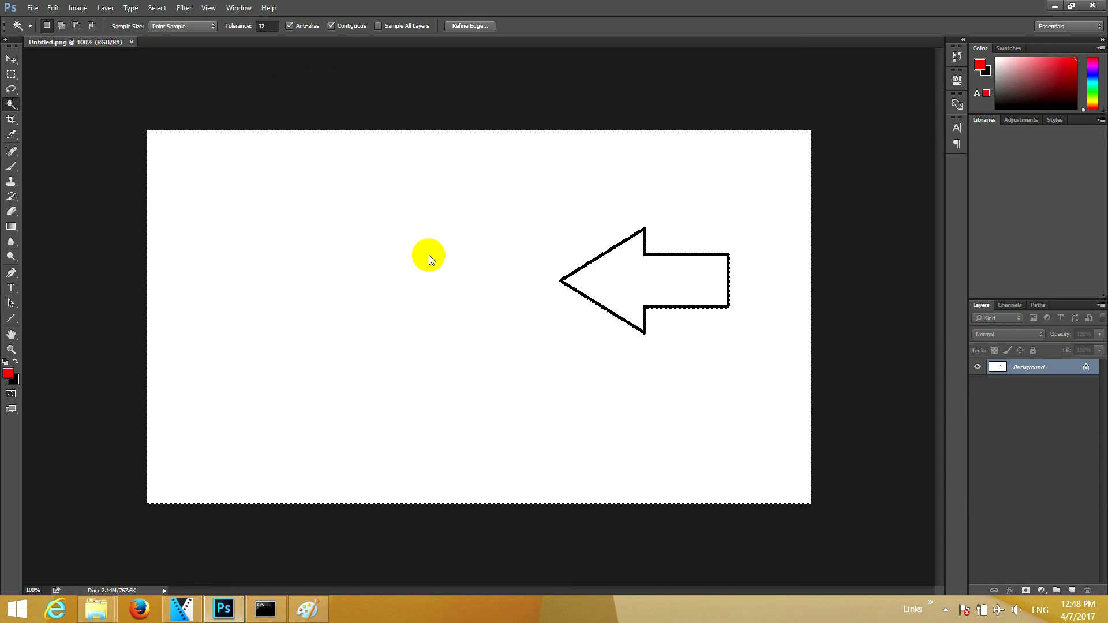
left_click(300, 124)
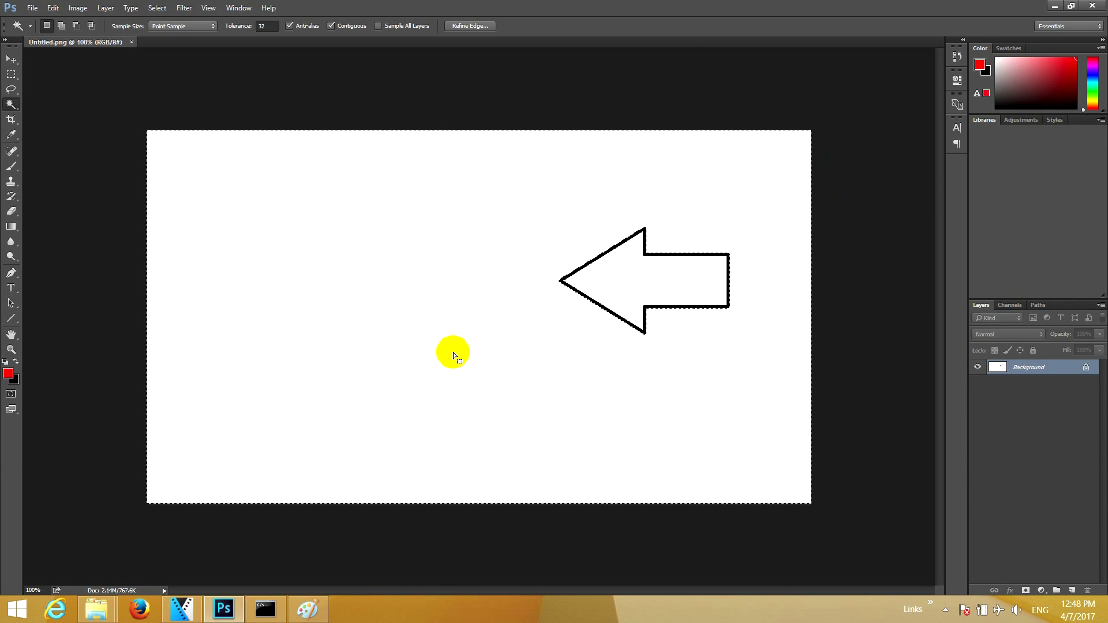
- Invert the selection so that it covers the arrow, and copy the arrow
key("ctrl+shift+i")
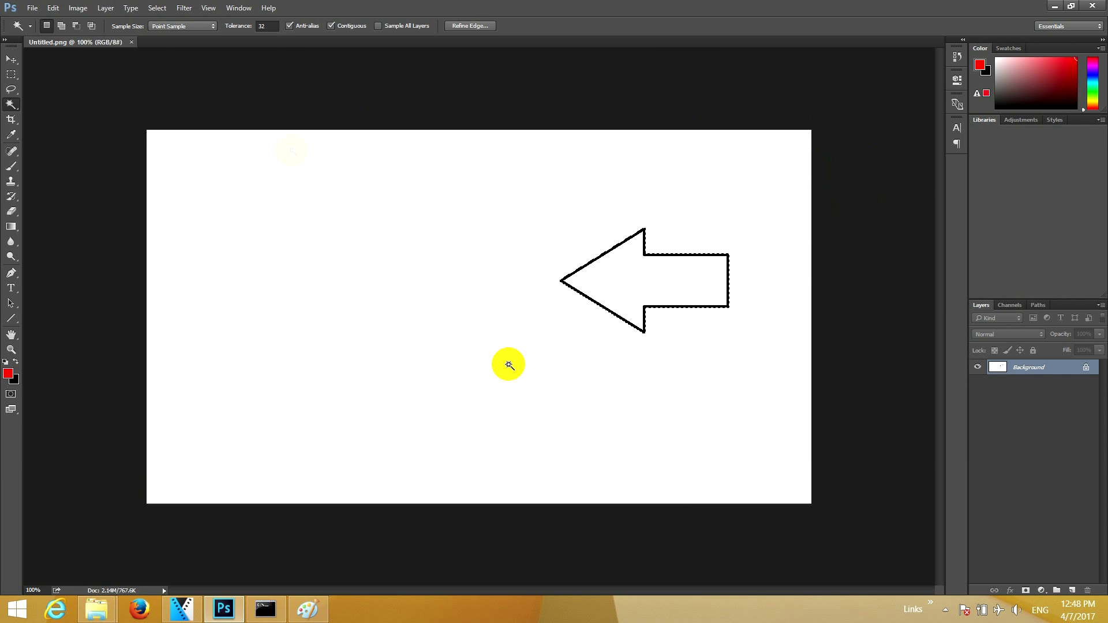
left_click(55, 9)
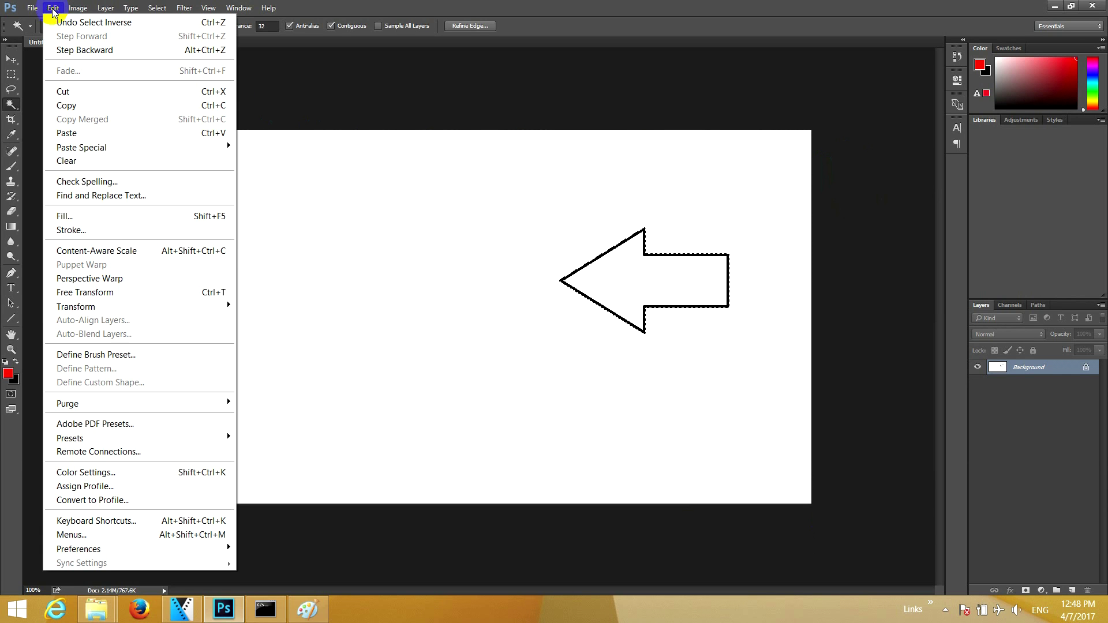
left_click(85, 107)
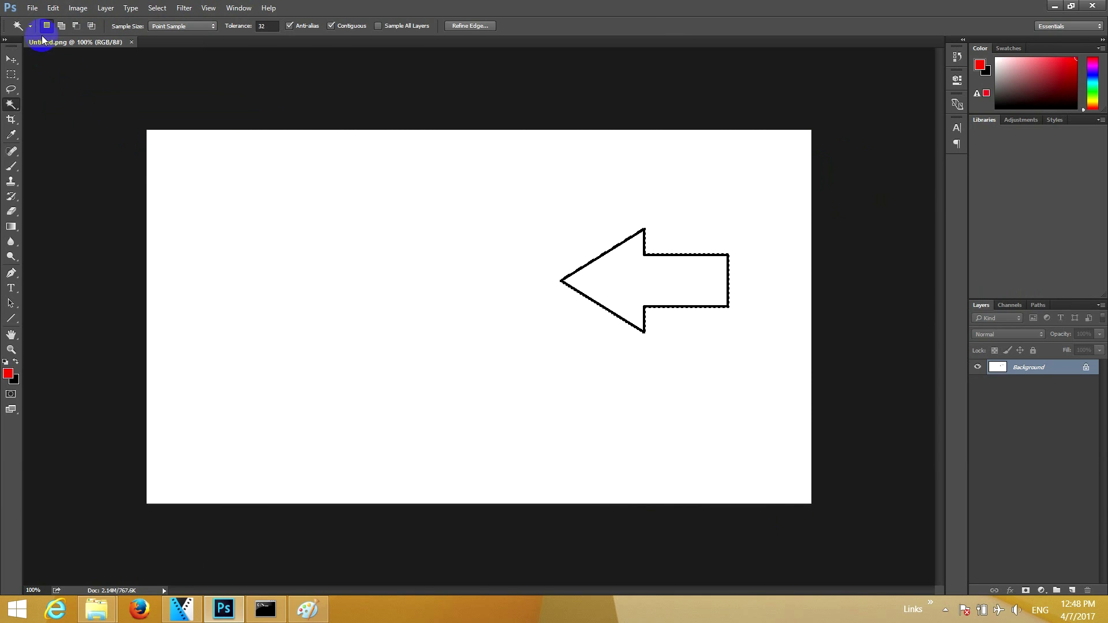
- Create a new 295 × 185 px document from the Clipboard preset with Transparent background contents
left_click(32, 11)
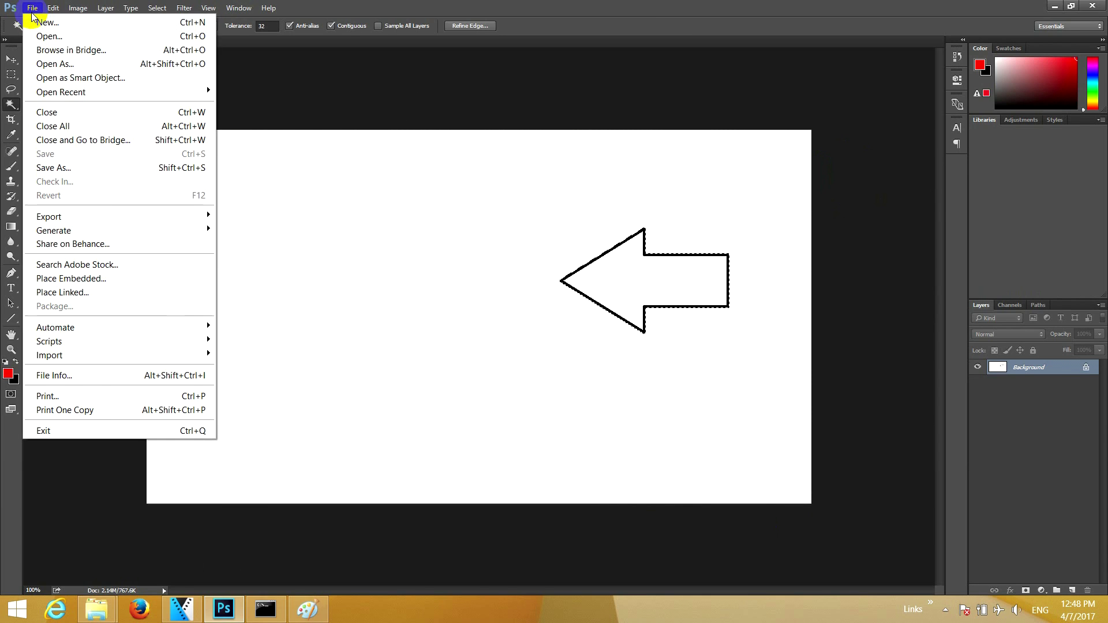
left_click(40, 23)
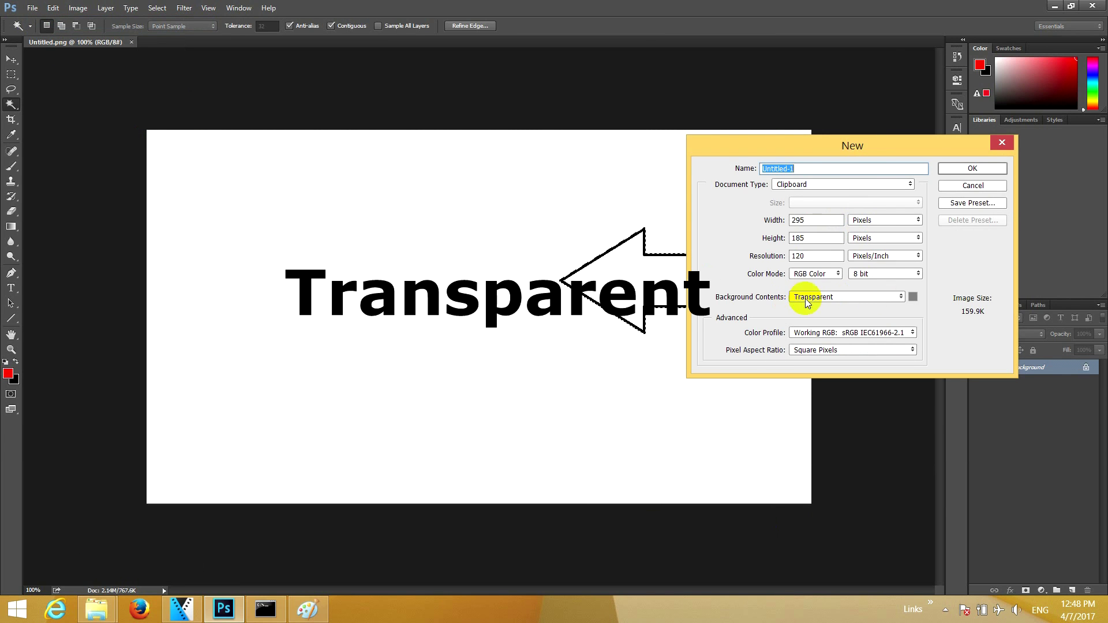
left_click(832, 297)
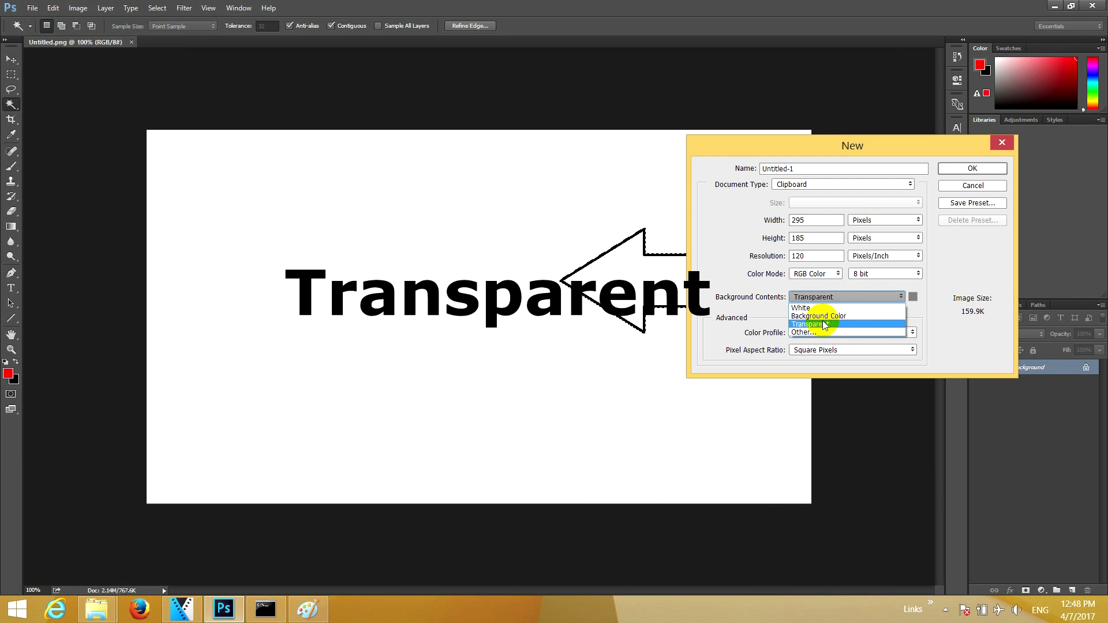
left_click(834, 326)
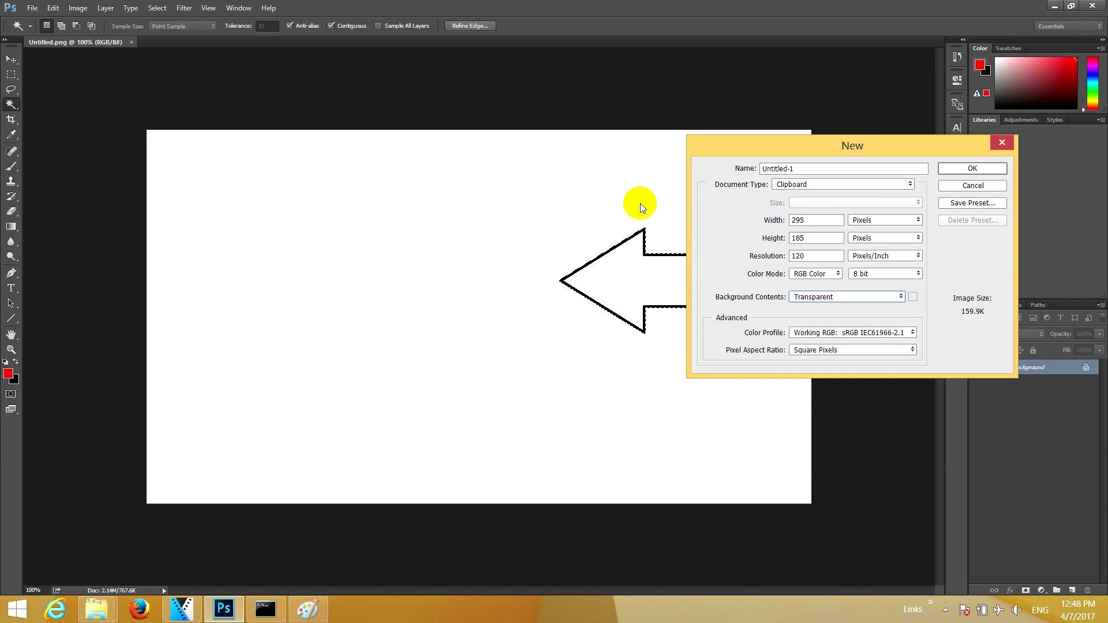
left_click(969, 168)
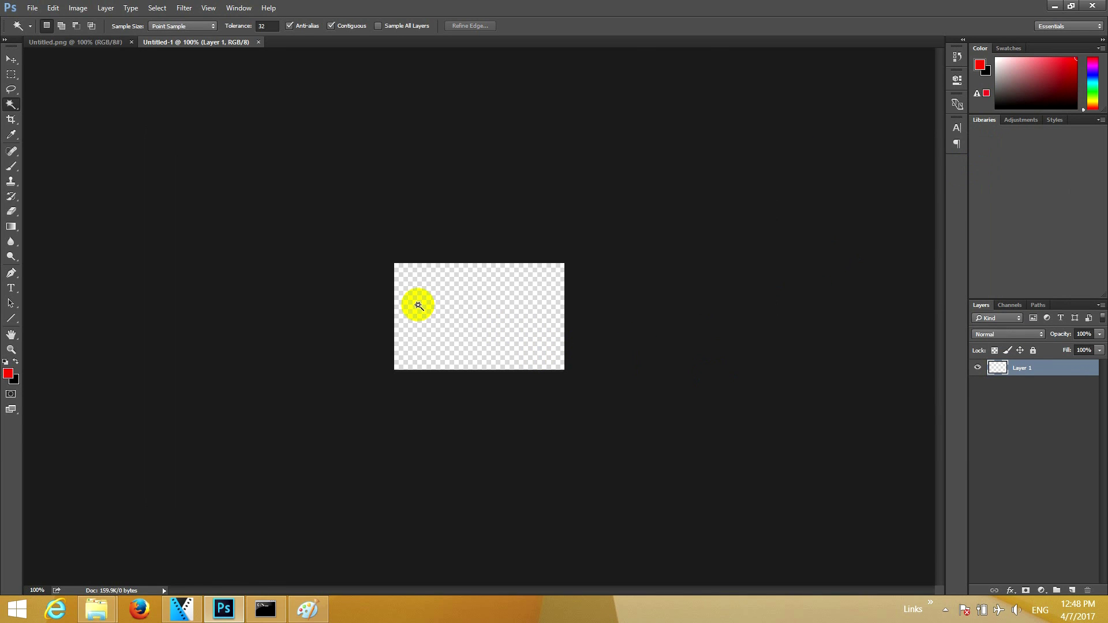
- Paste the arrow into the transparent document and save it in Downloads as Untitled-1.png with None / Fast compression and no interlacing
left_click(49, 9)
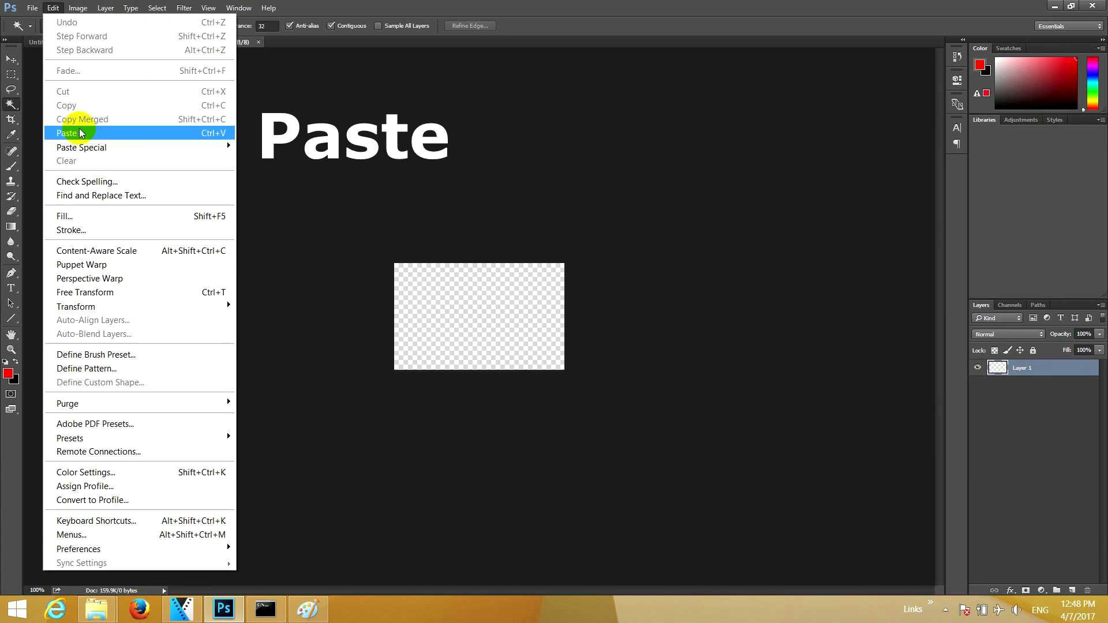
left_click(160, 135)
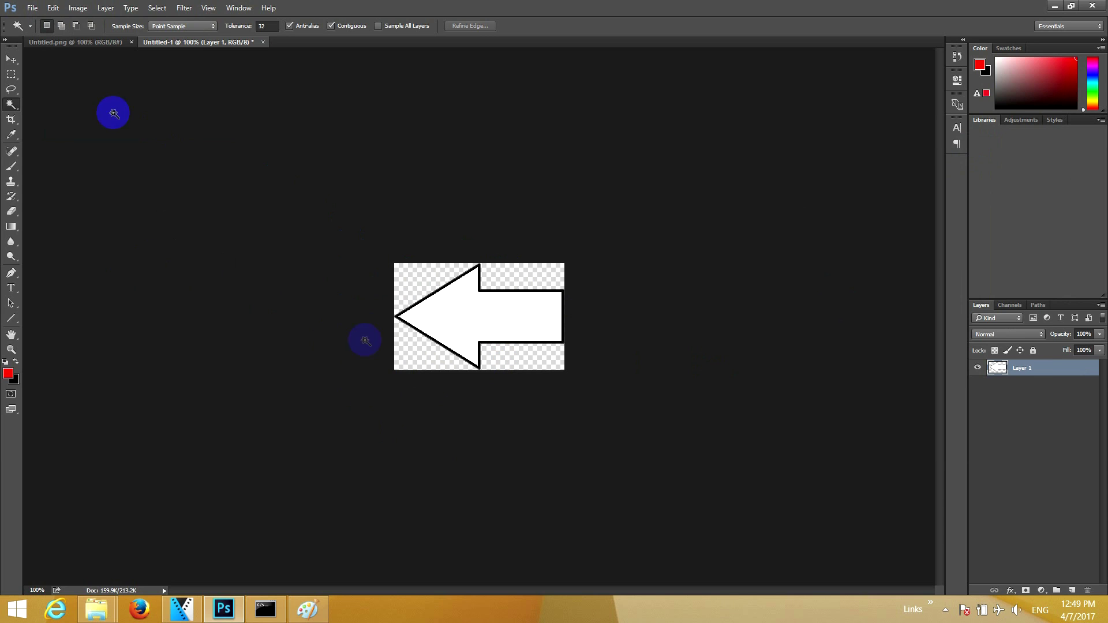
left_click(32, 8)
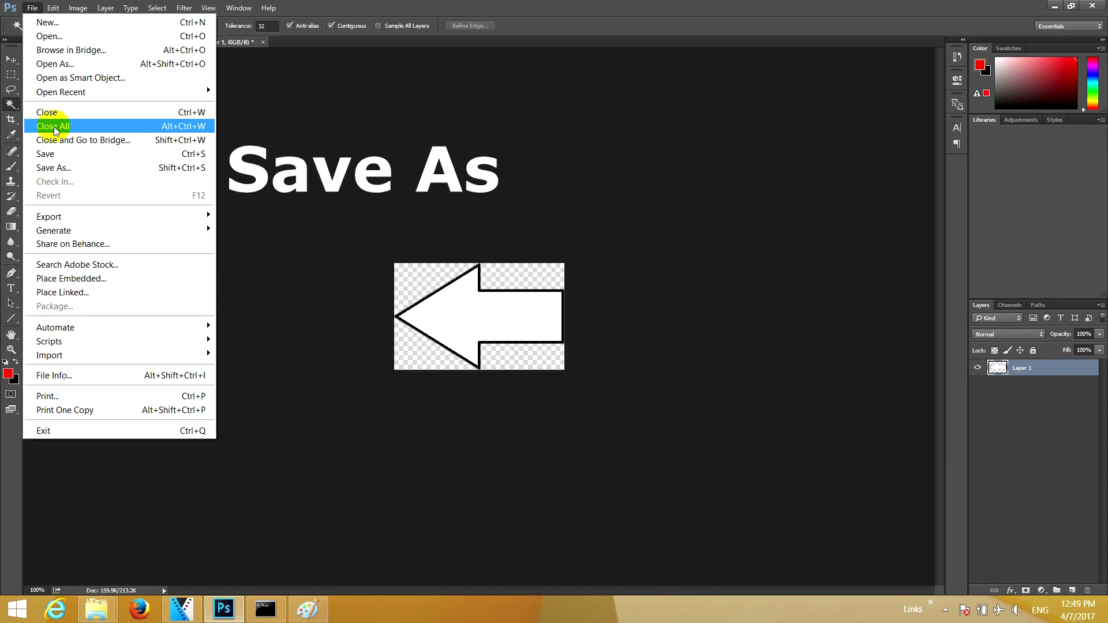
left_click(96, 168)
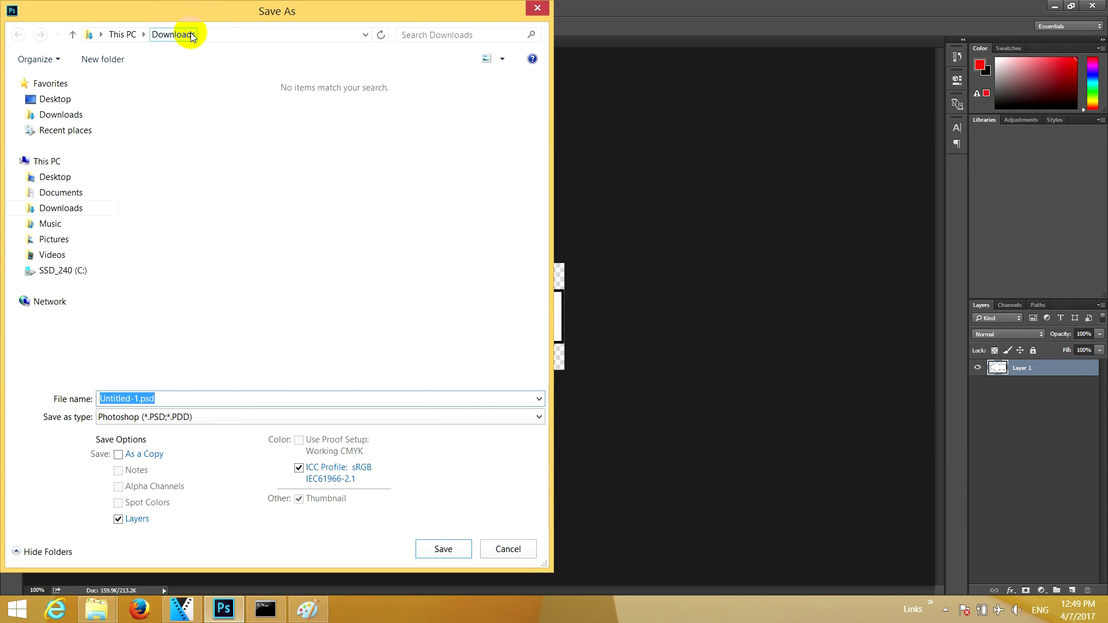
left_click(187, 419)
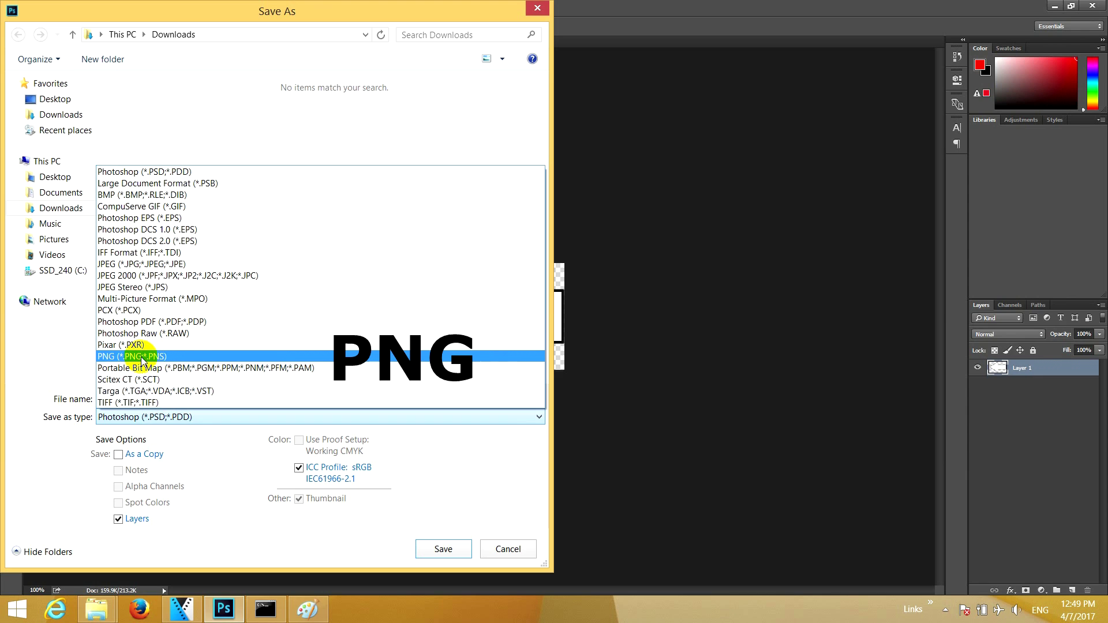
left_click(142, 356)
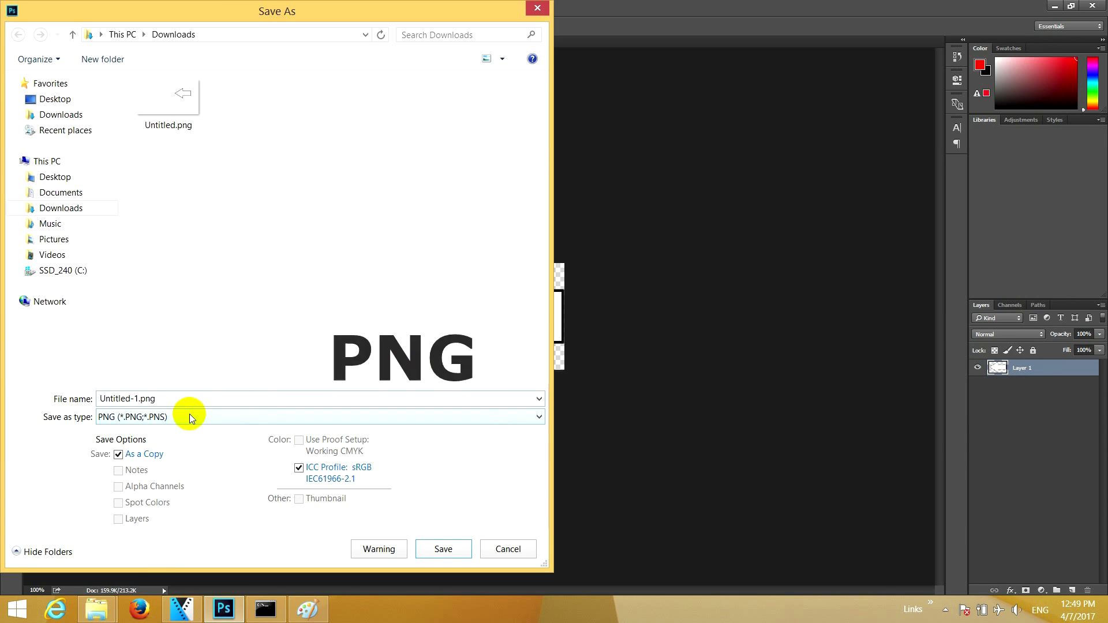
left_click(444, 550)
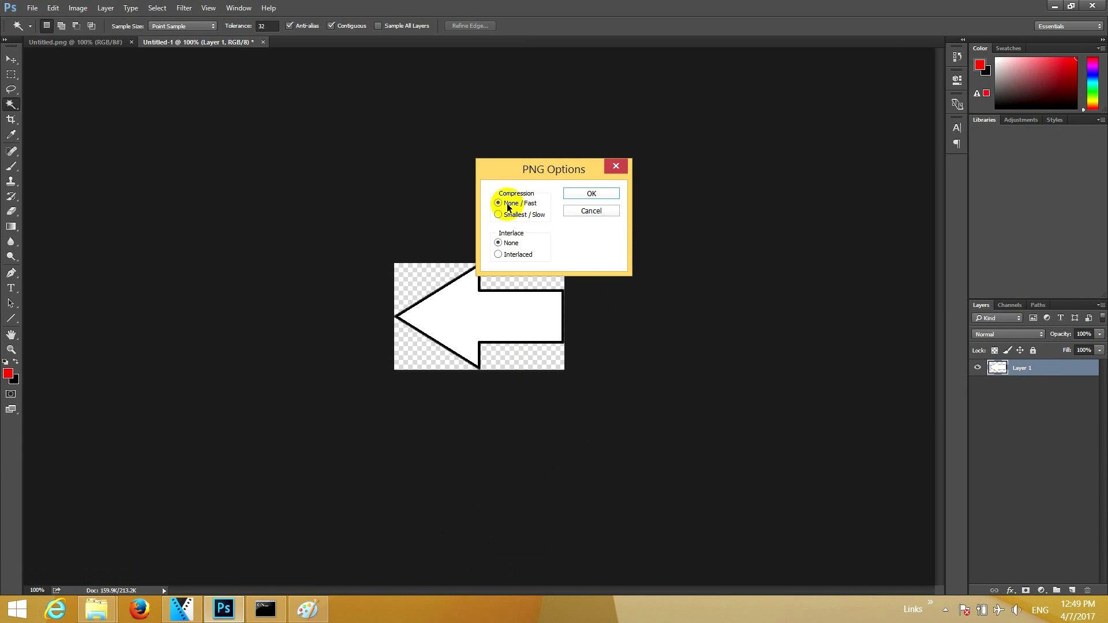
left_click(594, 198)
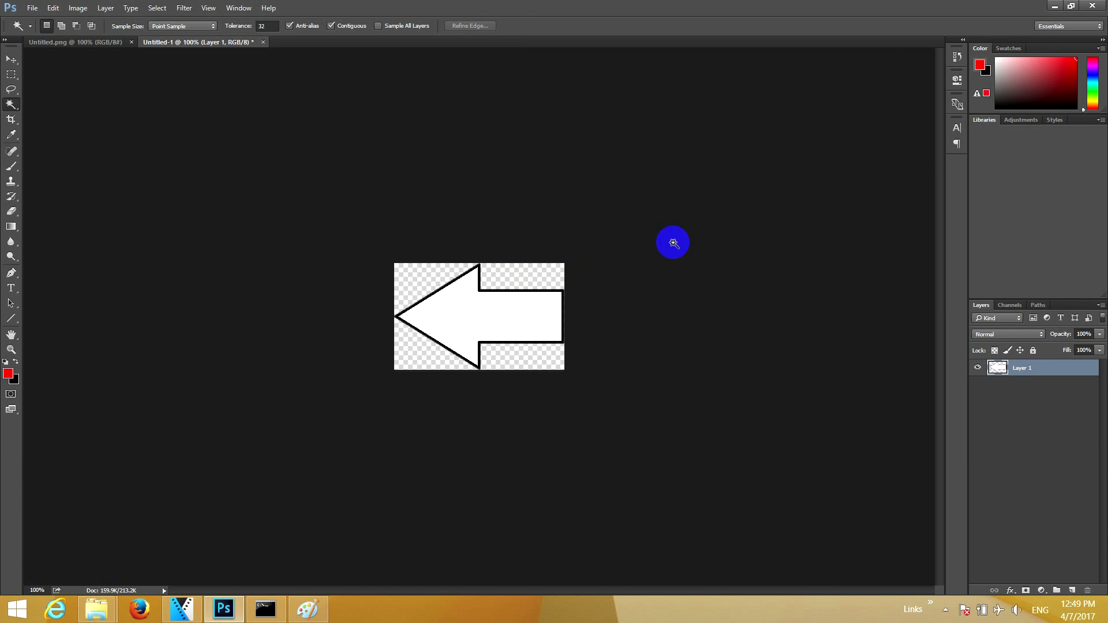
- Switch to the Downloads folder and compare Untitled.png with Untitled-1.png in the full-screen image viewer
left_click(1053, 6)
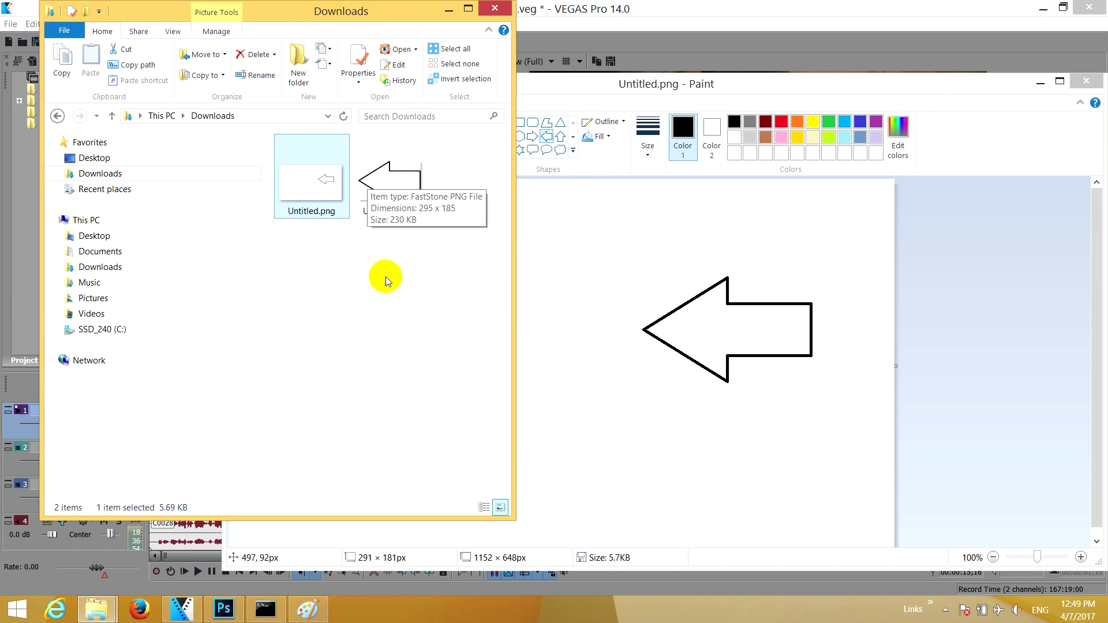
left_click(312, 194)
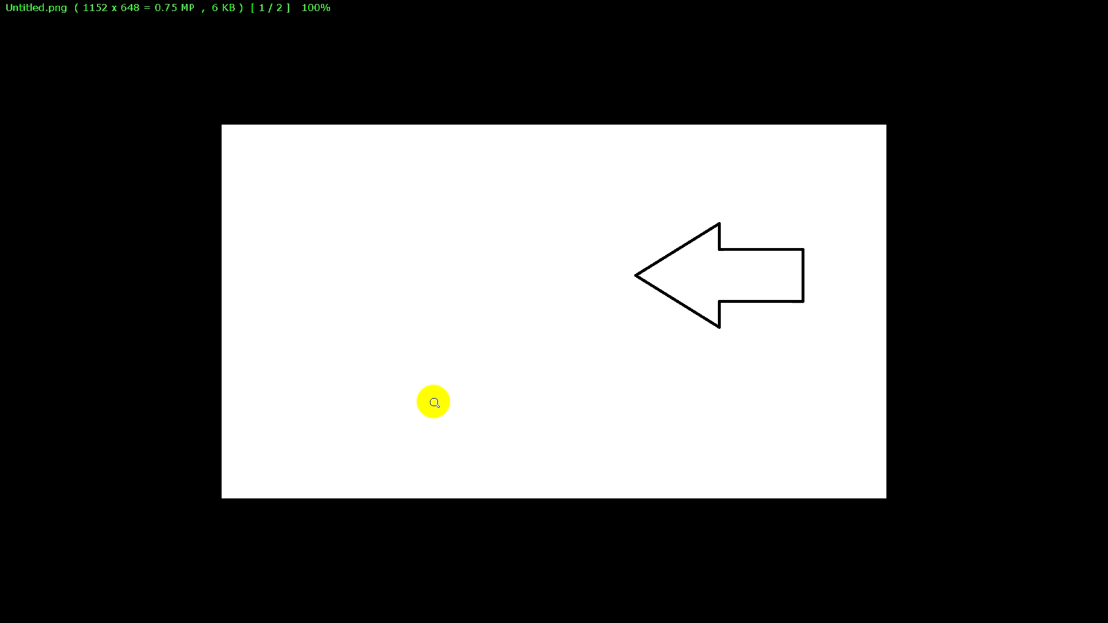
left_click(433, 402)
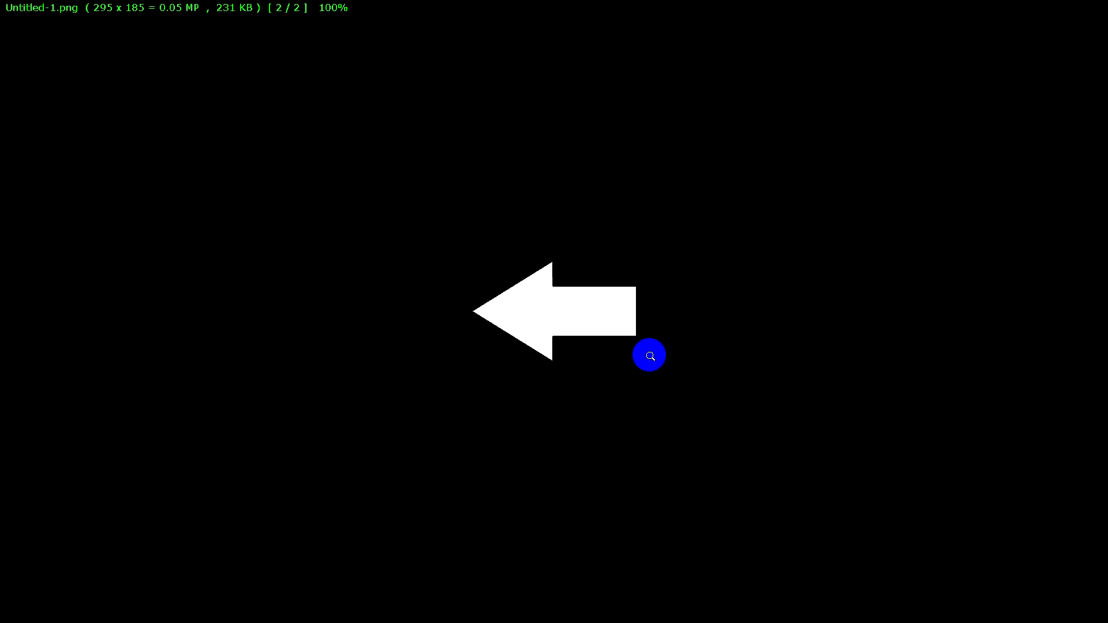
left_click(1087, 5)
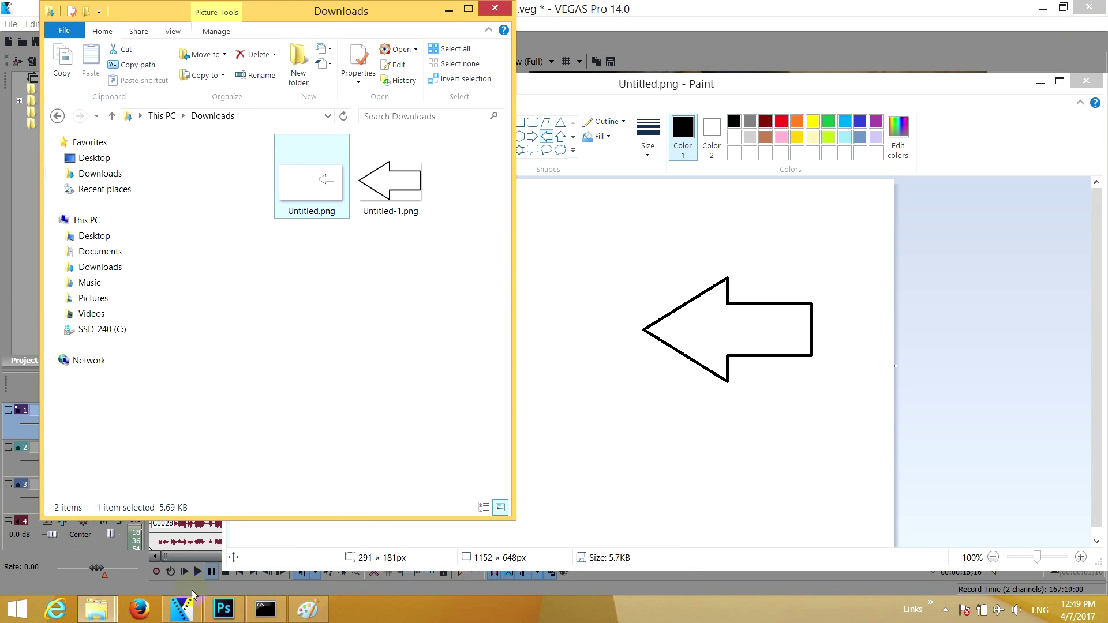
- Switch to VEGAS Pro and import Untitled-1.png from the Downloads folder into the project media
left_click(182, 609)
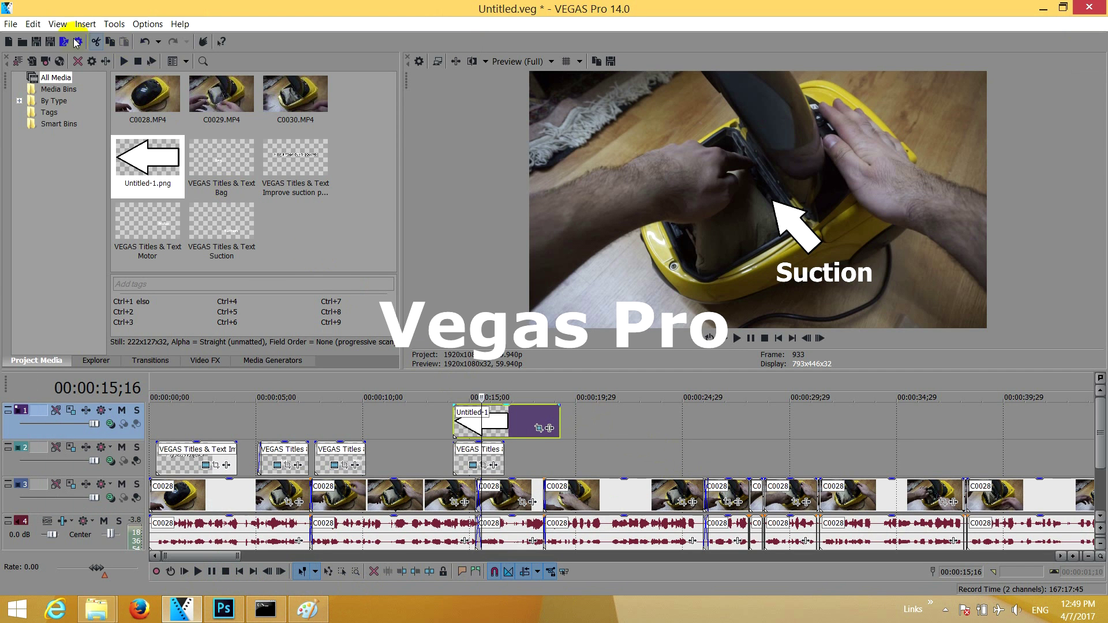
left_click(10, 24)
mouse_move(138, 161)
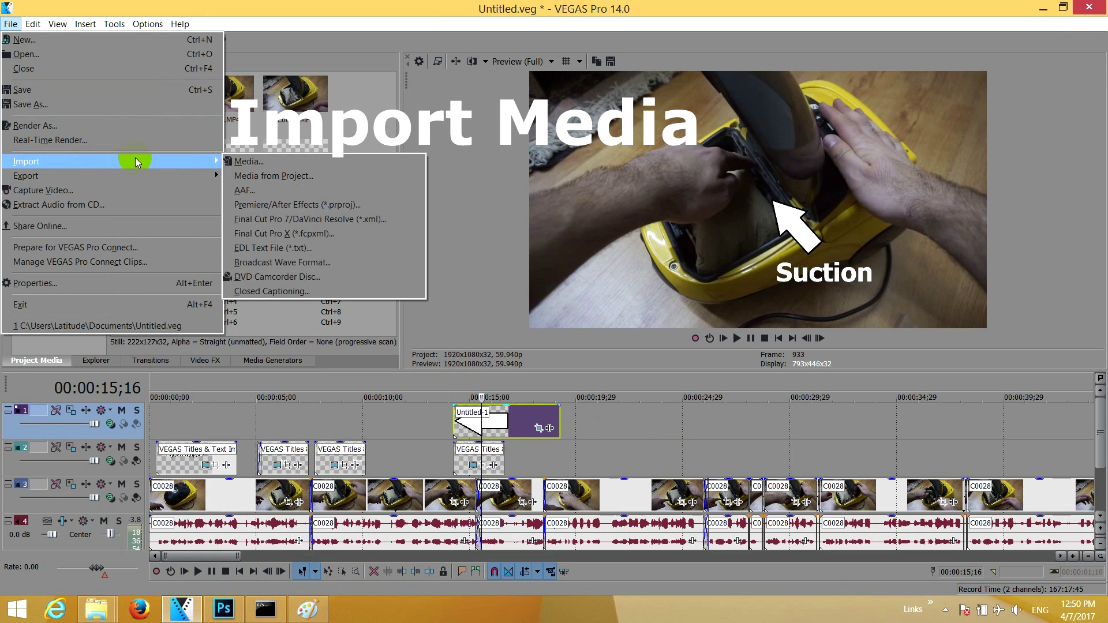
left_click(247, 162)
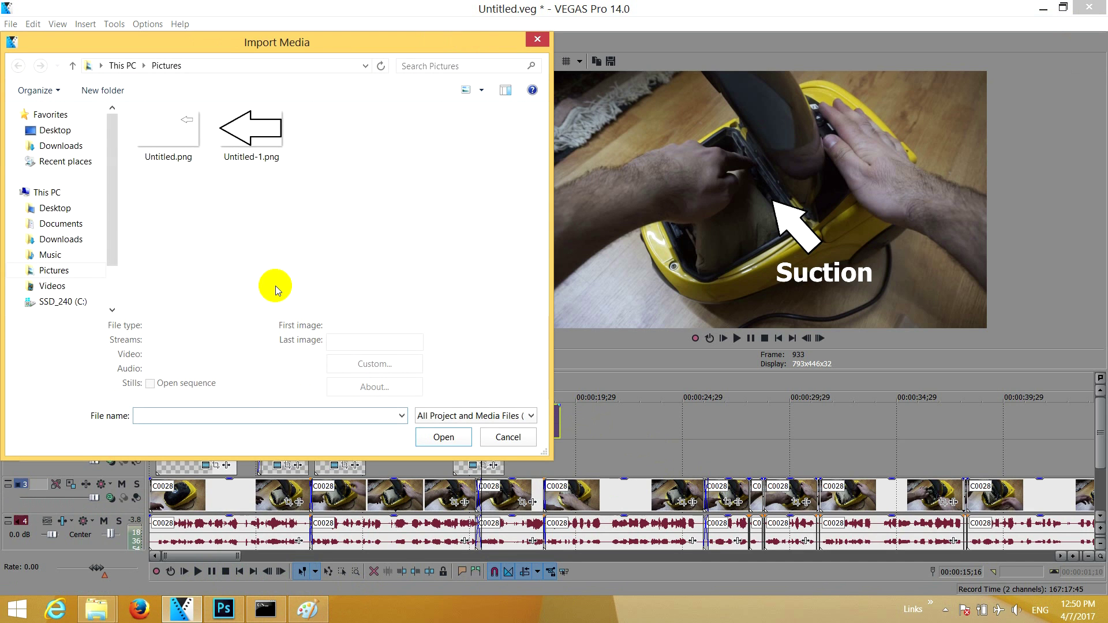
left_click(61, 240)
left_click(262, 147)
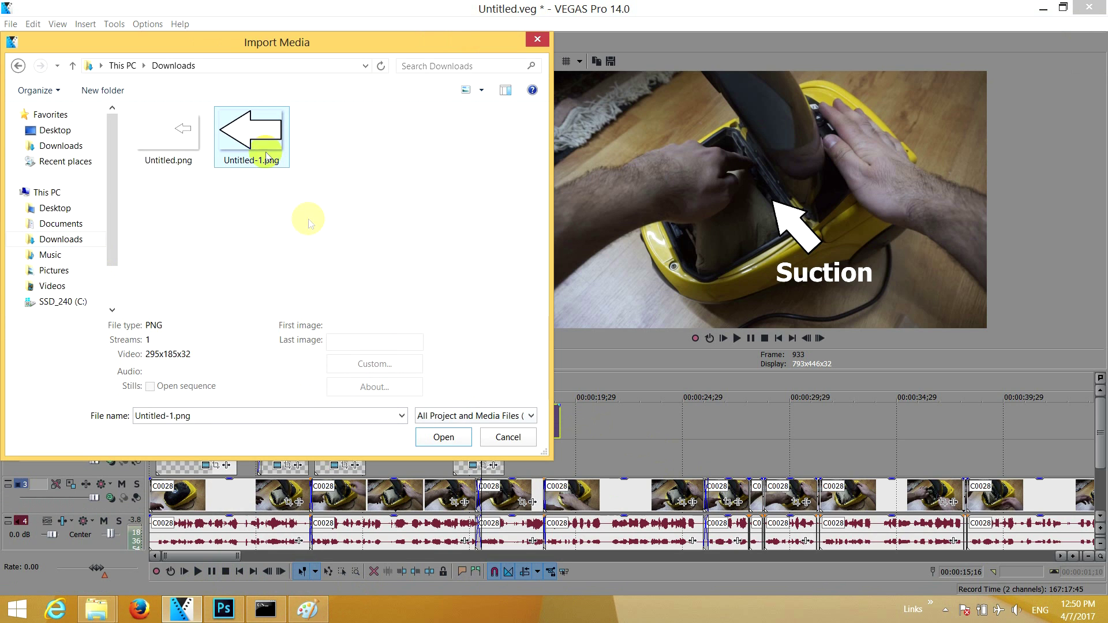
left_click(440, 437)
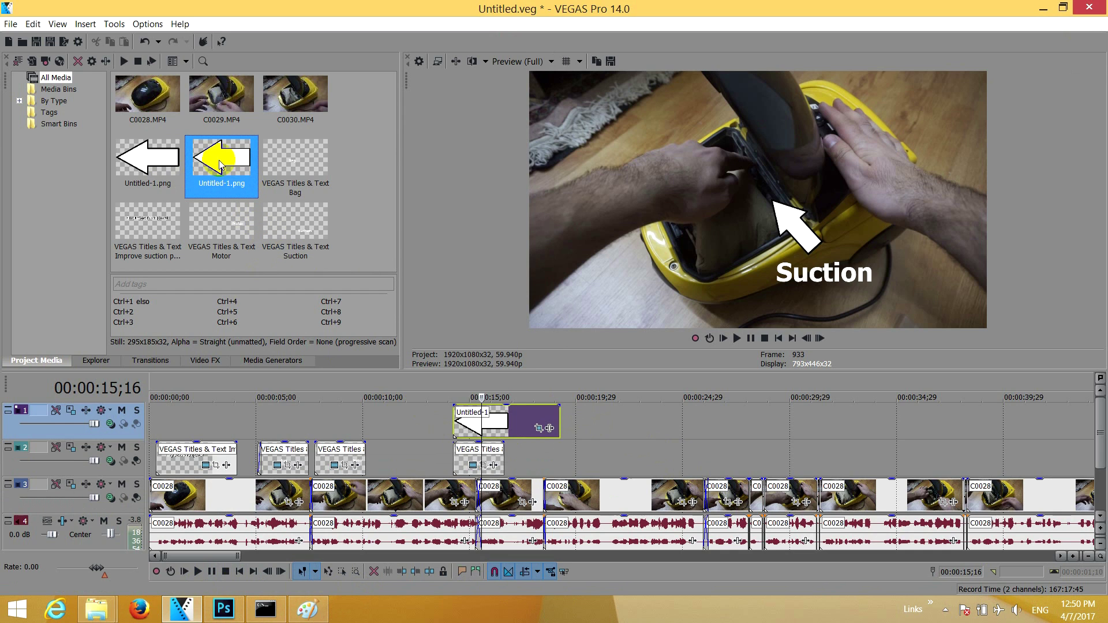
- Place the imported arrow on track 1 at about 20 seconds, after the existing arrow event, and preview both arrows
left_click_drag(595, 419, 591, 418)
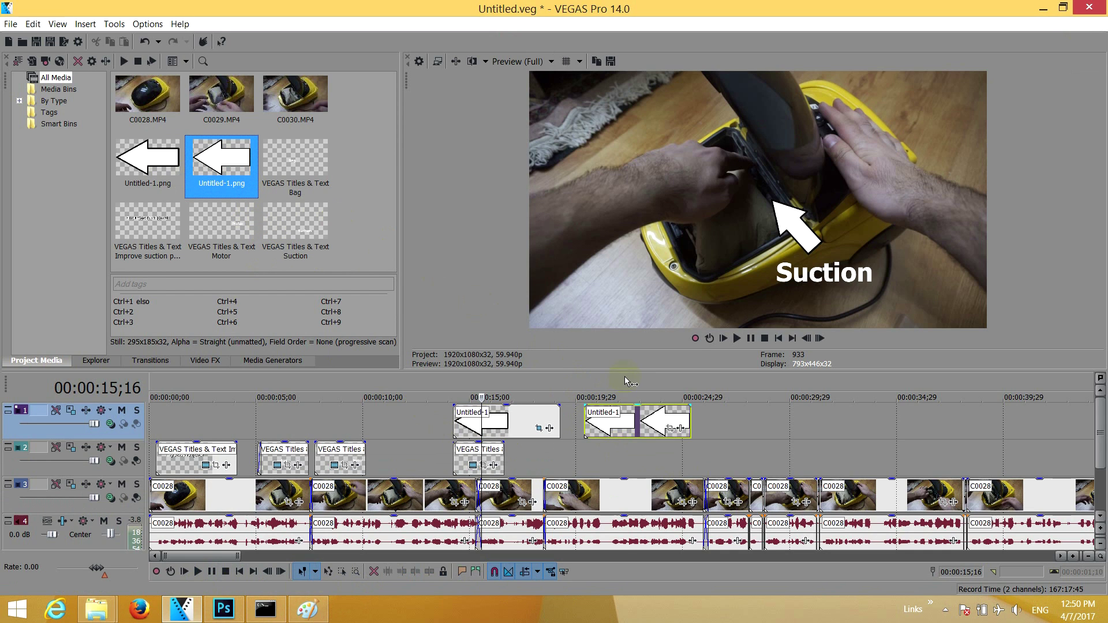
left_click(622, 397)
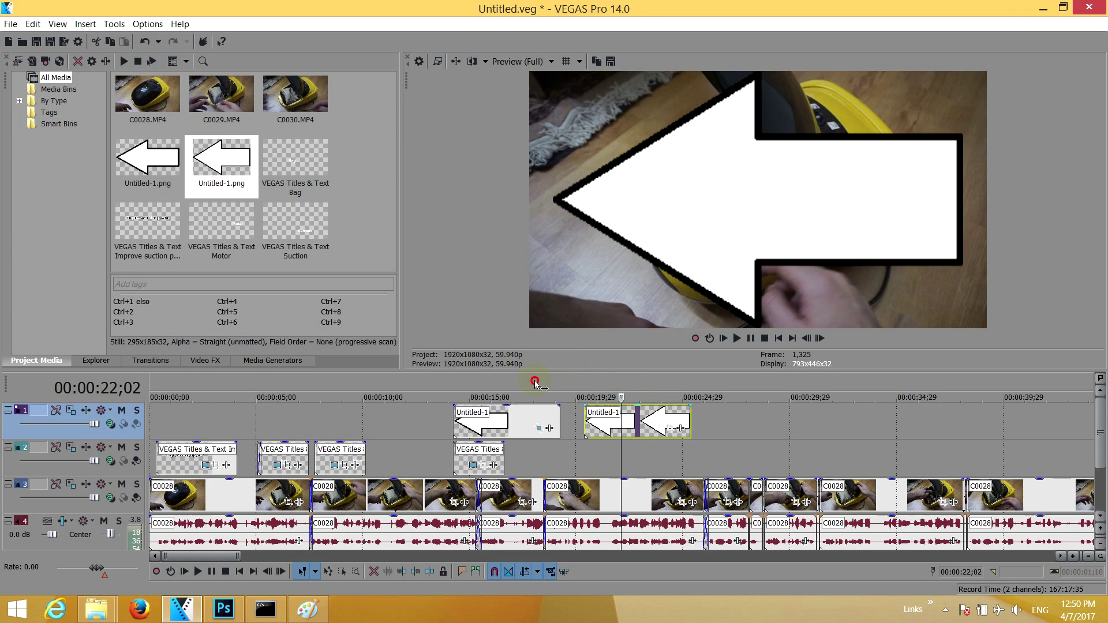
left_click(535, 382)
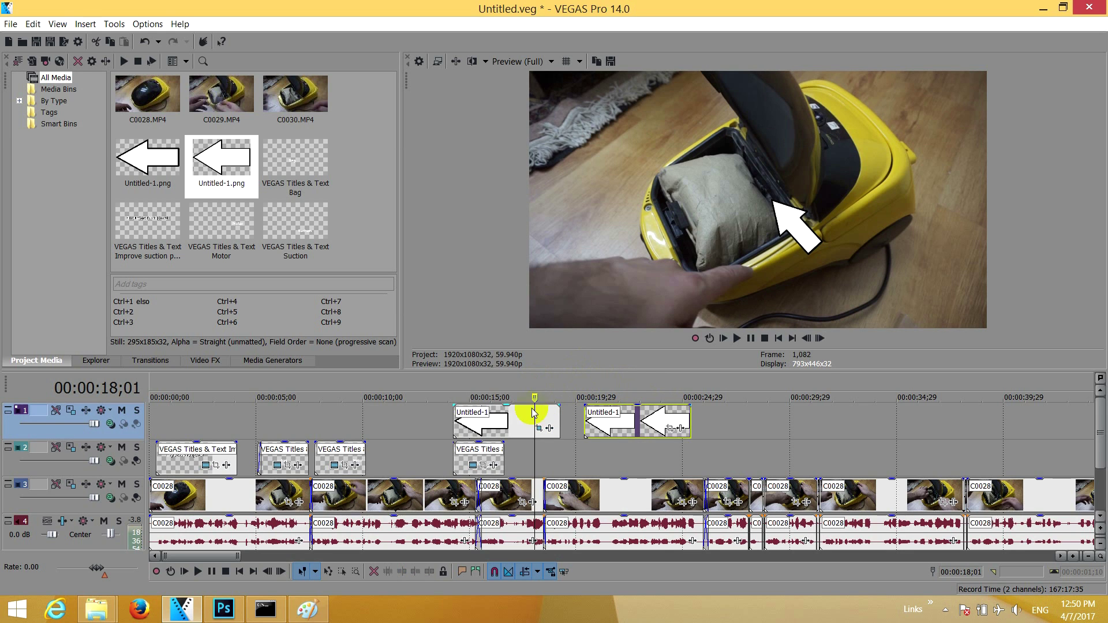
left_click(634, 388)
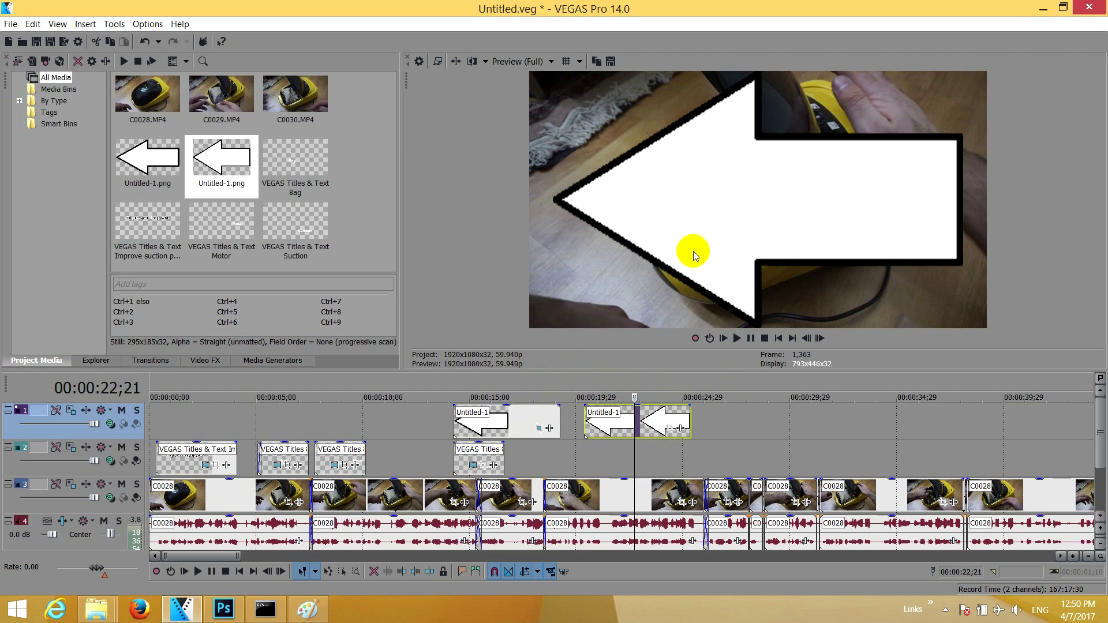
- Open Event Pan/Crop for the new arrow and enlarge its frame to about 1,732 × 1,086 at the first position keyframe
left_click(668, 430)
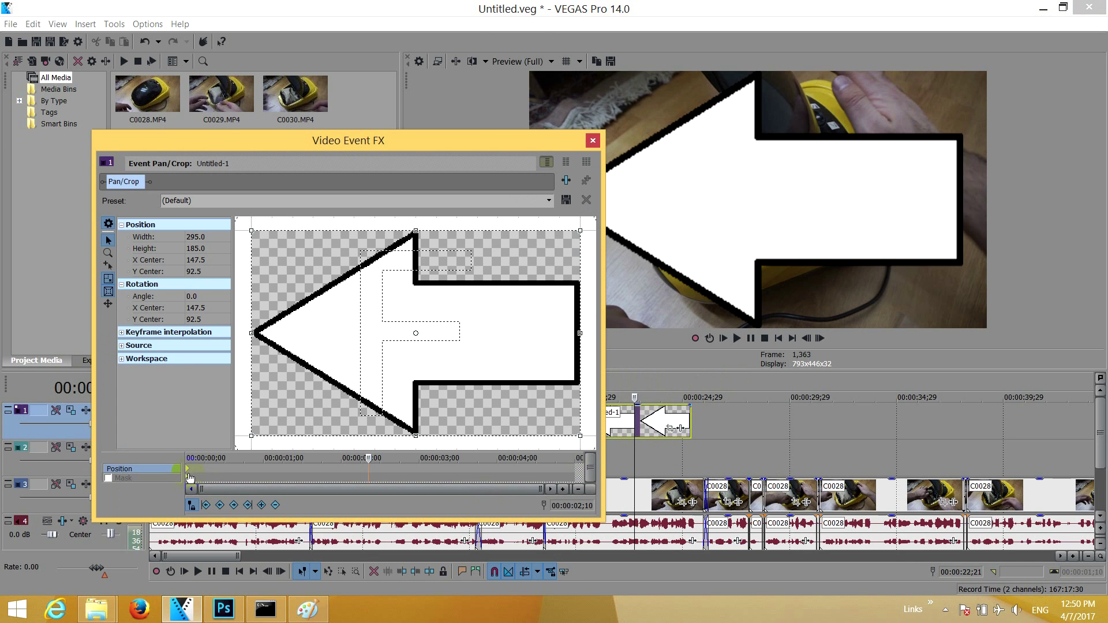
left_click(138, 479)
left_click(146, 470)
left_click(188, 470)
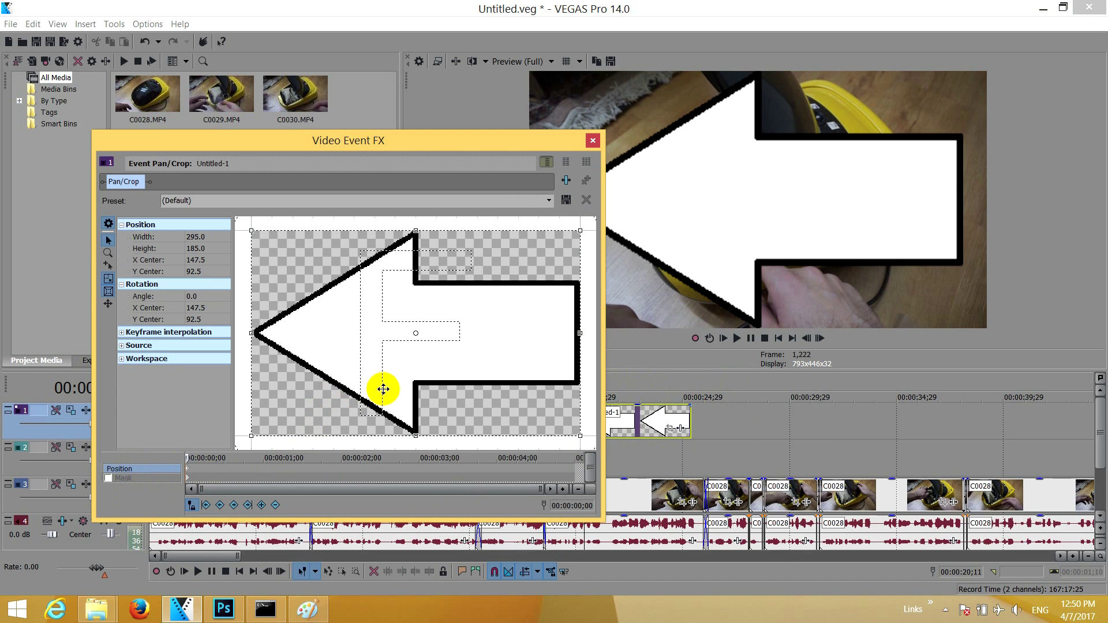
scroll(339, 332, "down", 4)
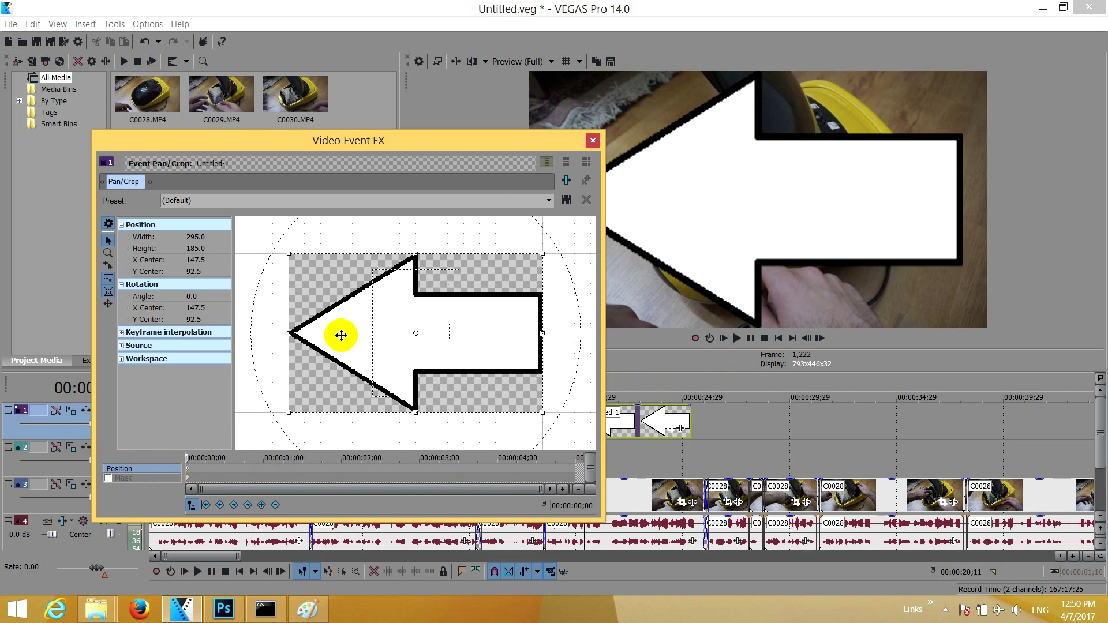
scroll(492, 386, "down", 3)
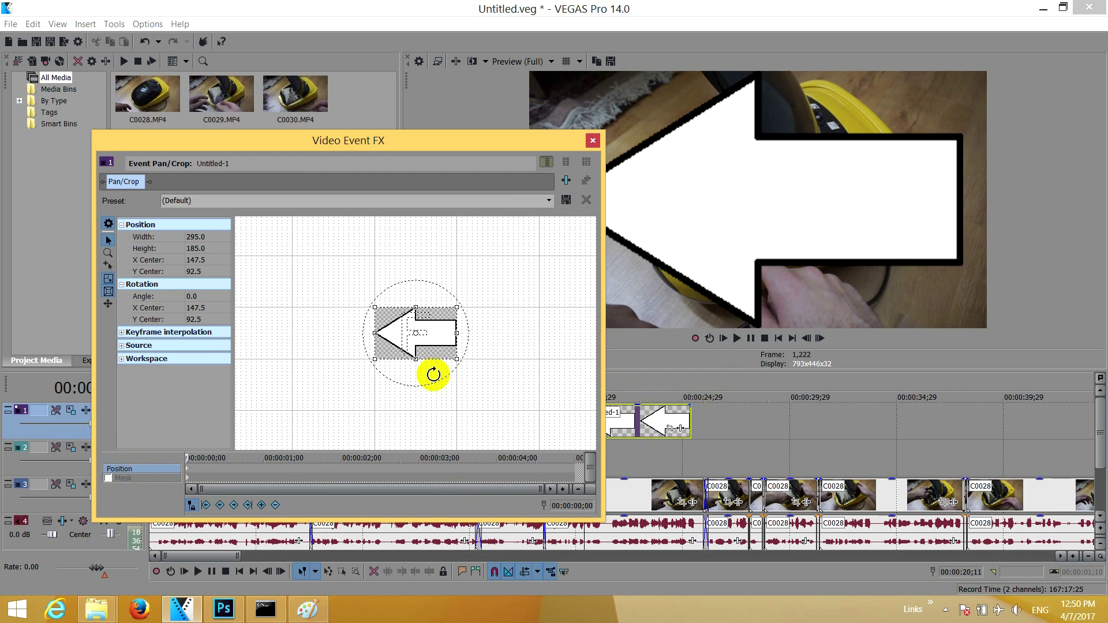
left_click_drag(456, 359, 545, 415)
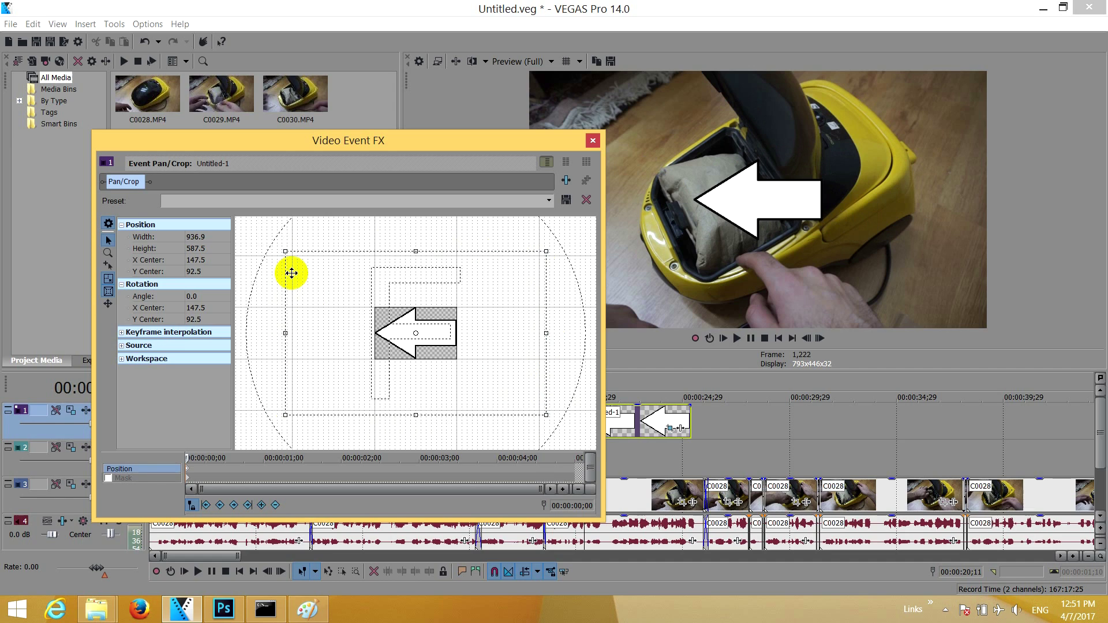
scroll(462, 378, "down", 3)
left_click_drag(495, 384, 566, 430)
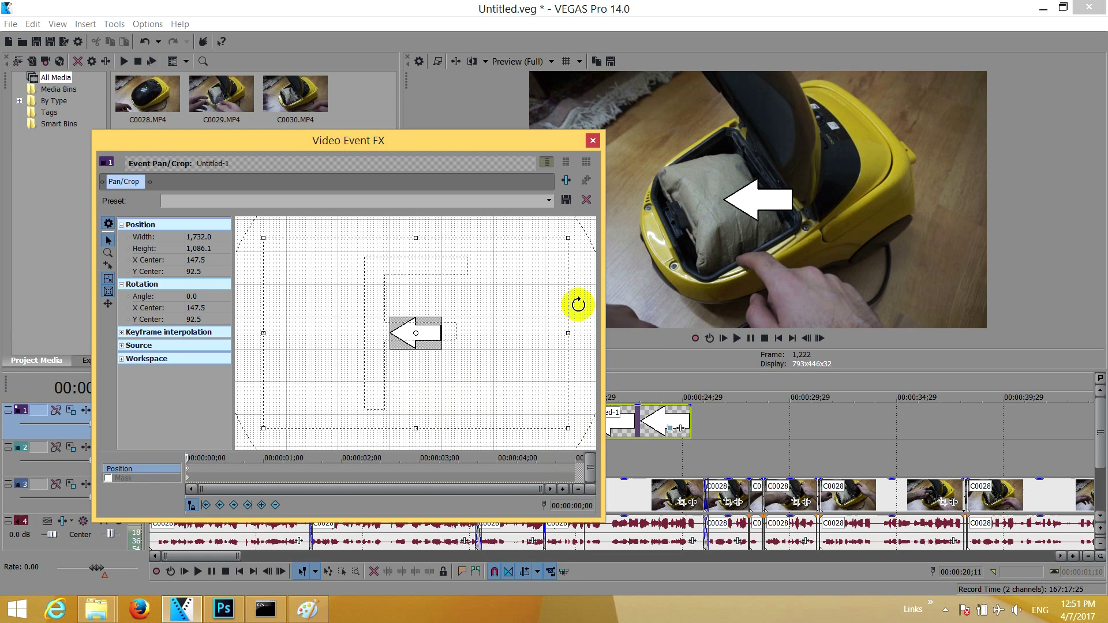
- Rotate the arrow's Pan/Crop frame to about -41.7° and move its center to about X -135, Y 99.1
left_click_drag(577, 307, 554, 198)
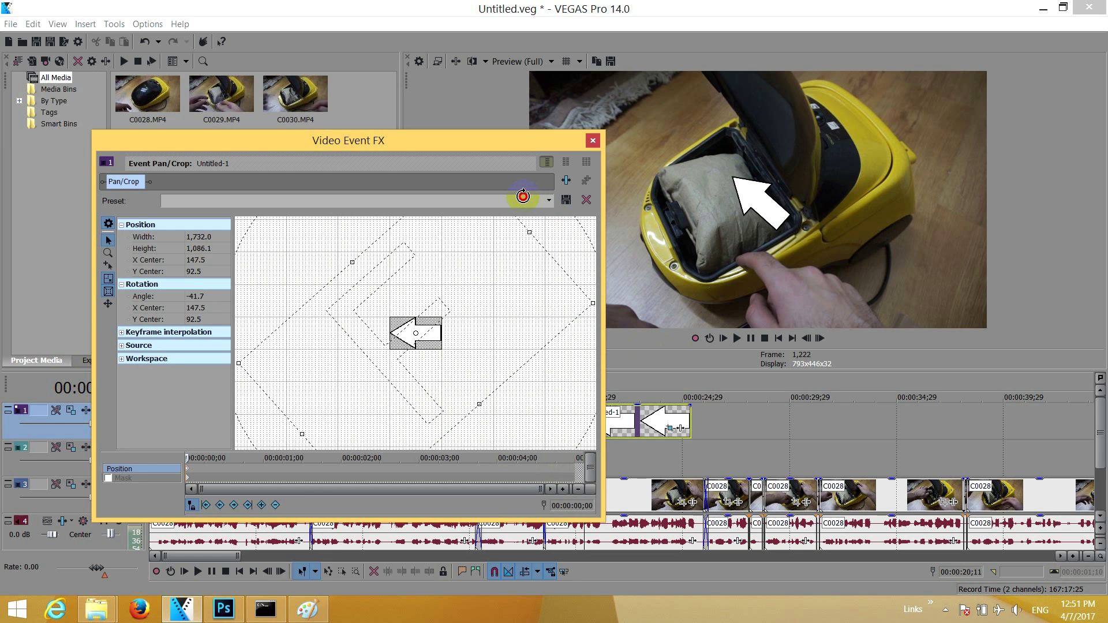
left_click_drag(436, 362, 387, 362)
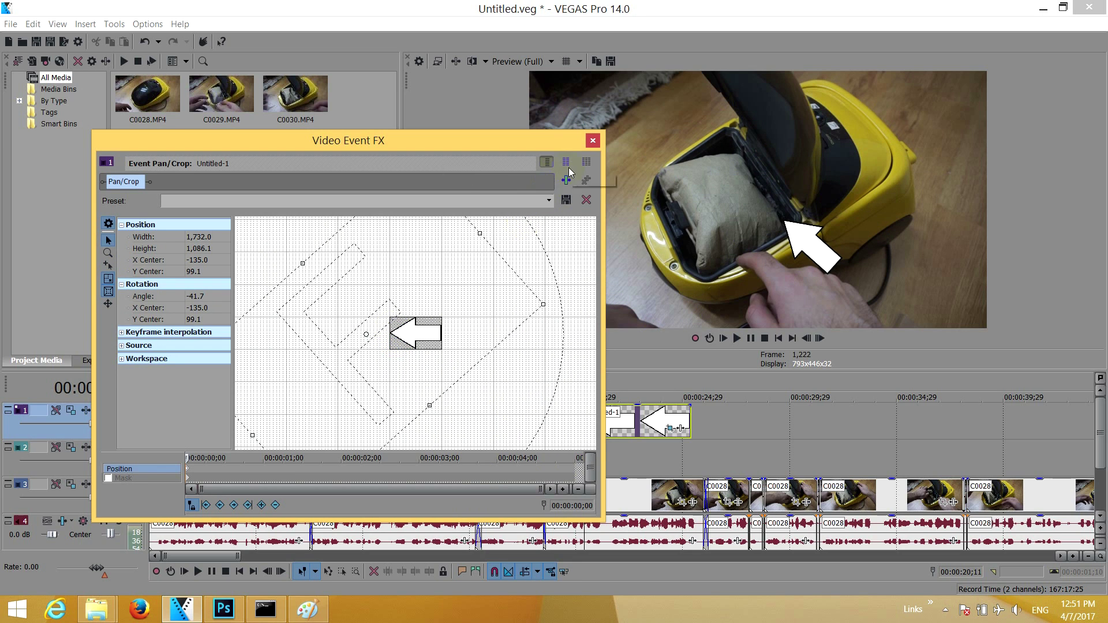
left_click(592, 141)
- Compare the new arrow overlay with the earlier arrow event by previewing both on the timeline
left_click(541, 387)
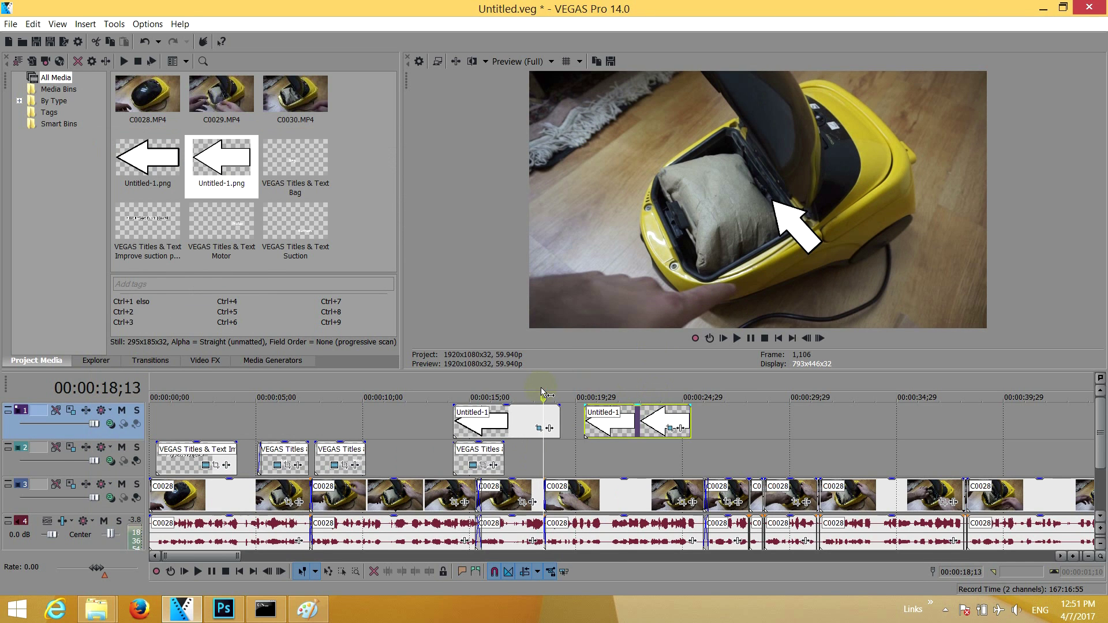
left_click(627, 388)
left_click(511, 390)
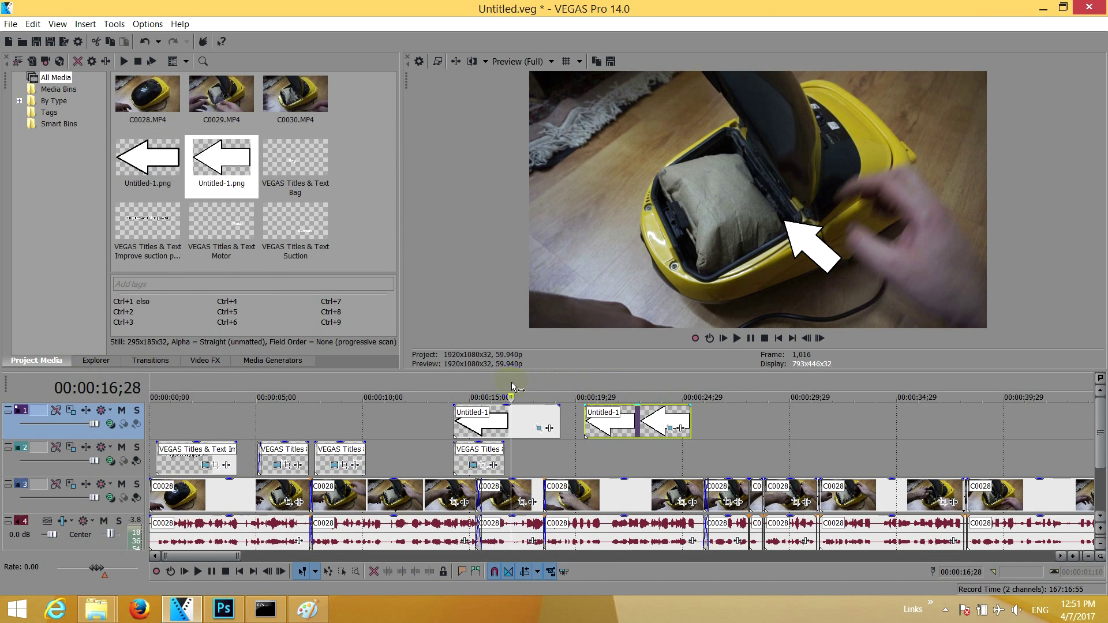
left_click(649, 388)
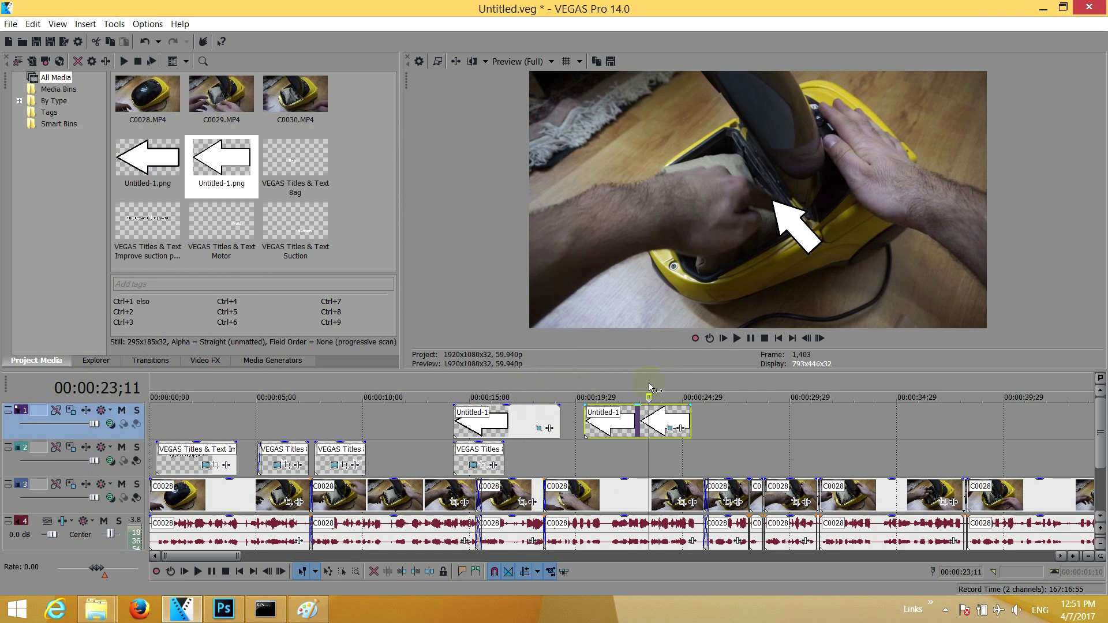